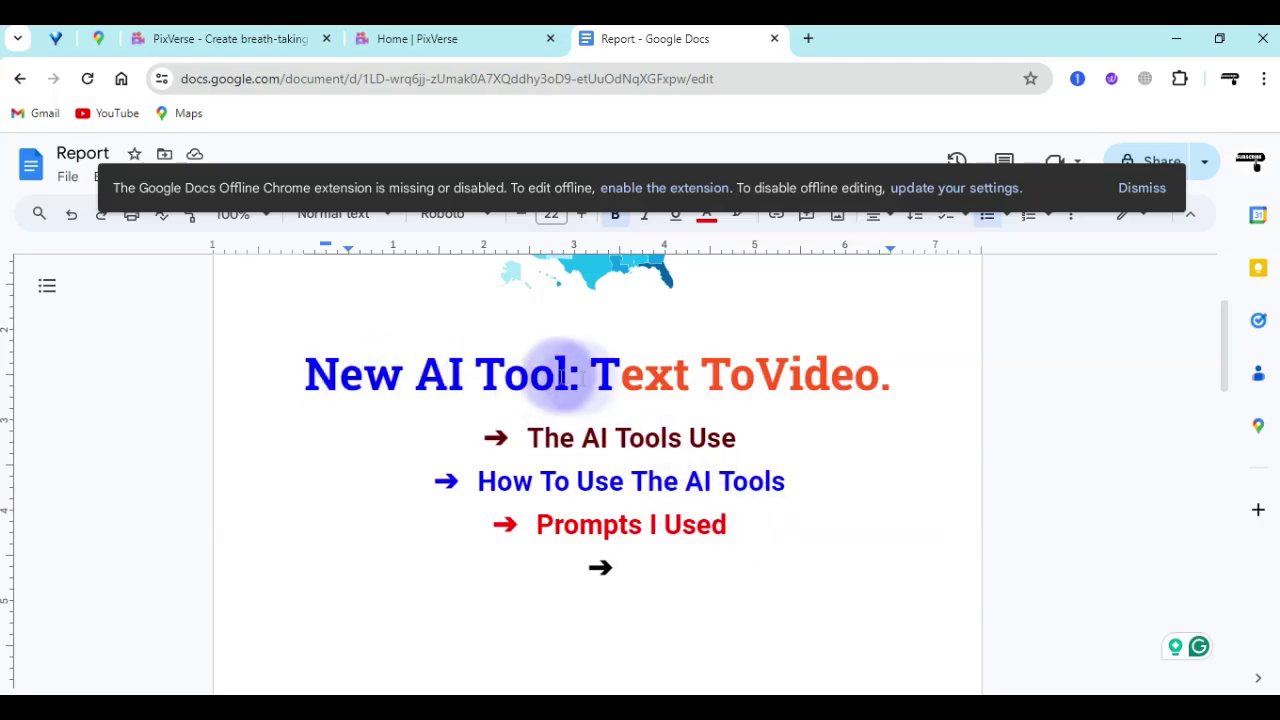
Review the Text To Video title and the three outline bullets in the Report document by highlighting each line.
{"action": "left_click_drag", "start_coordinate": [593, 370], "coordinate": [880, 374]}
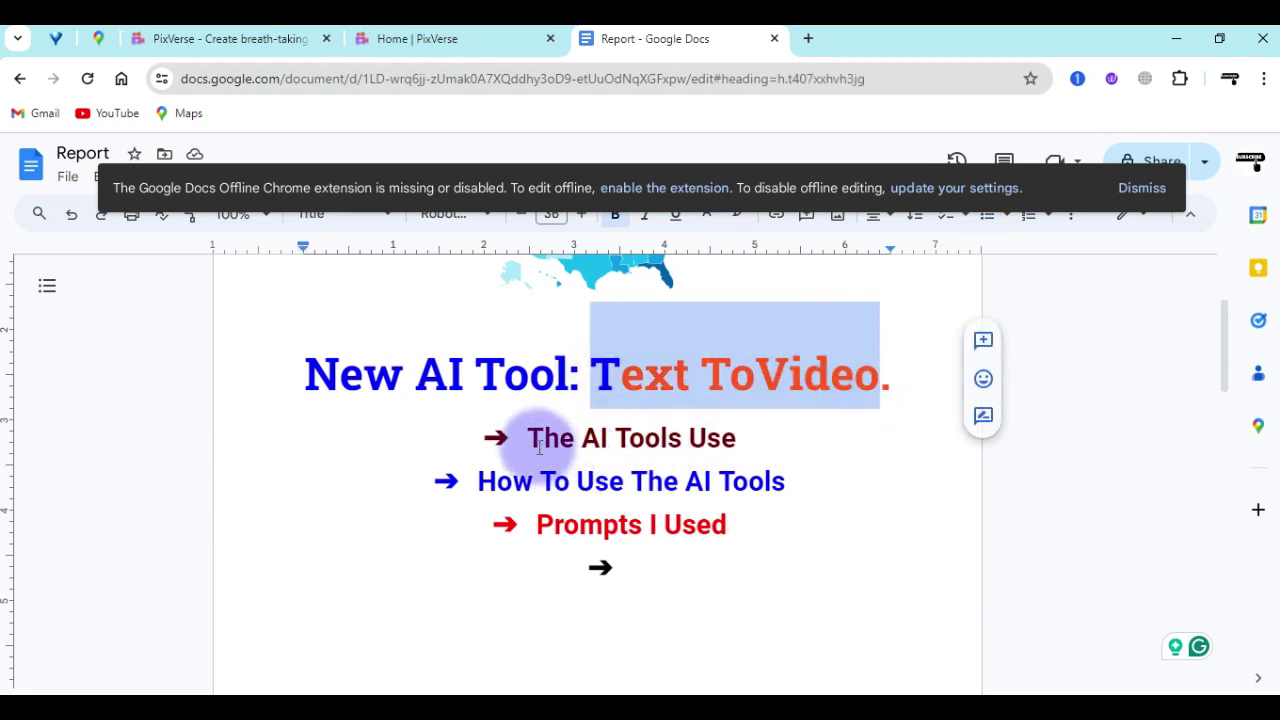
{"action": "left_click_drag", "start_coordinate": [527, 437], "coordinate": [740, 437]}
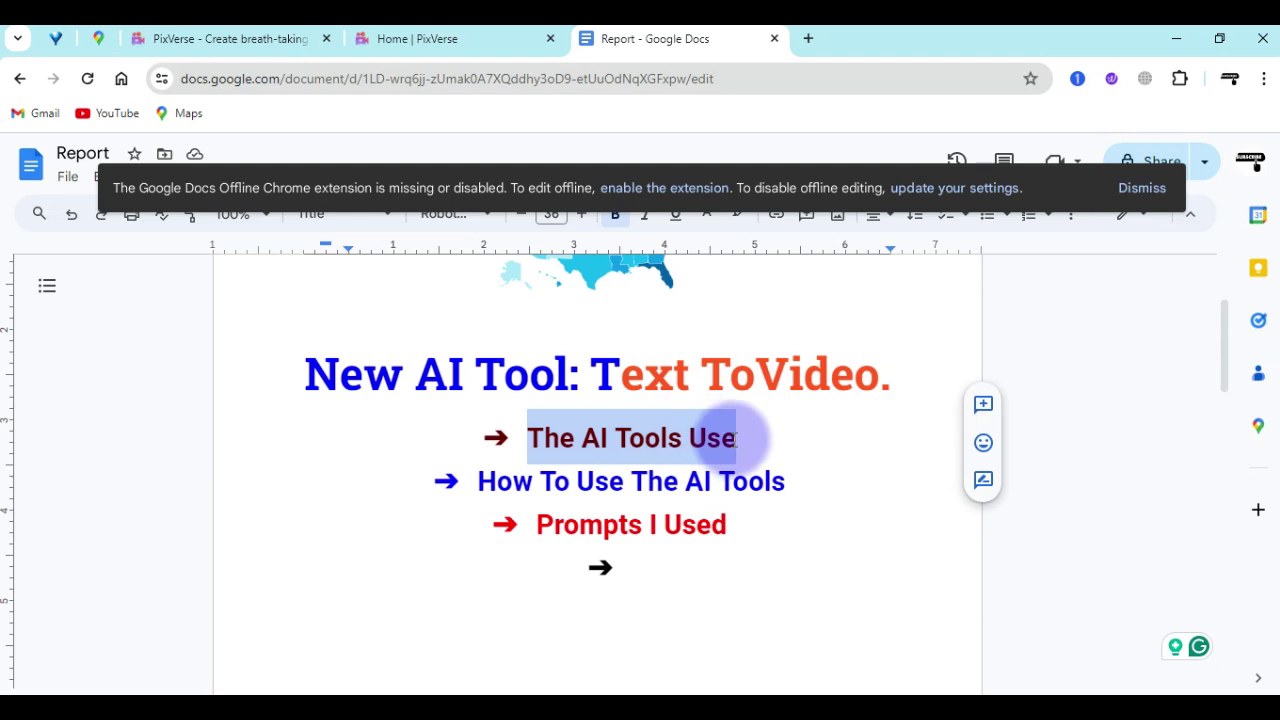
{"action": "left_click_drag", "start_coordinate": [480, 481], "coordinate": [800, 480]}
{"action": "left_click_drag", "start_coordinate": [538, 525], "coordinate": [726, 526]}
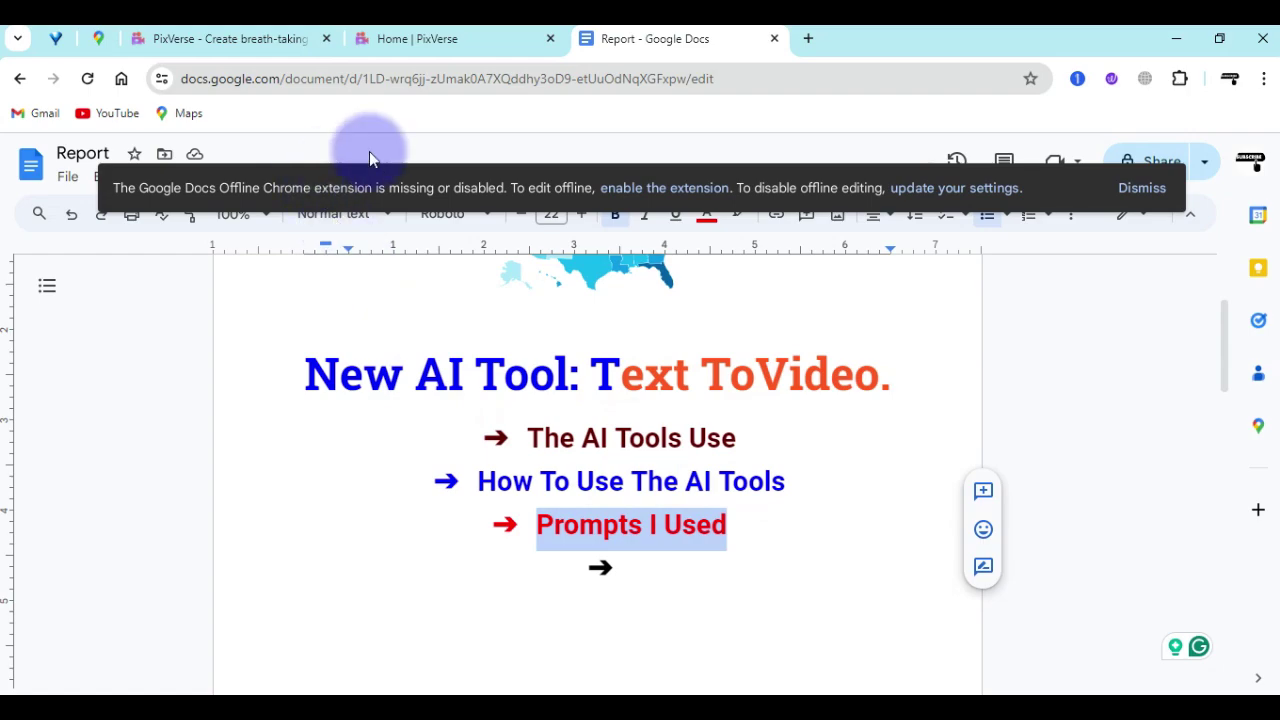
Switch to the PixVerse home page and look over its creation options and the Discover gallery.
{"action": "left_click", "coordinate": [392, 42]}
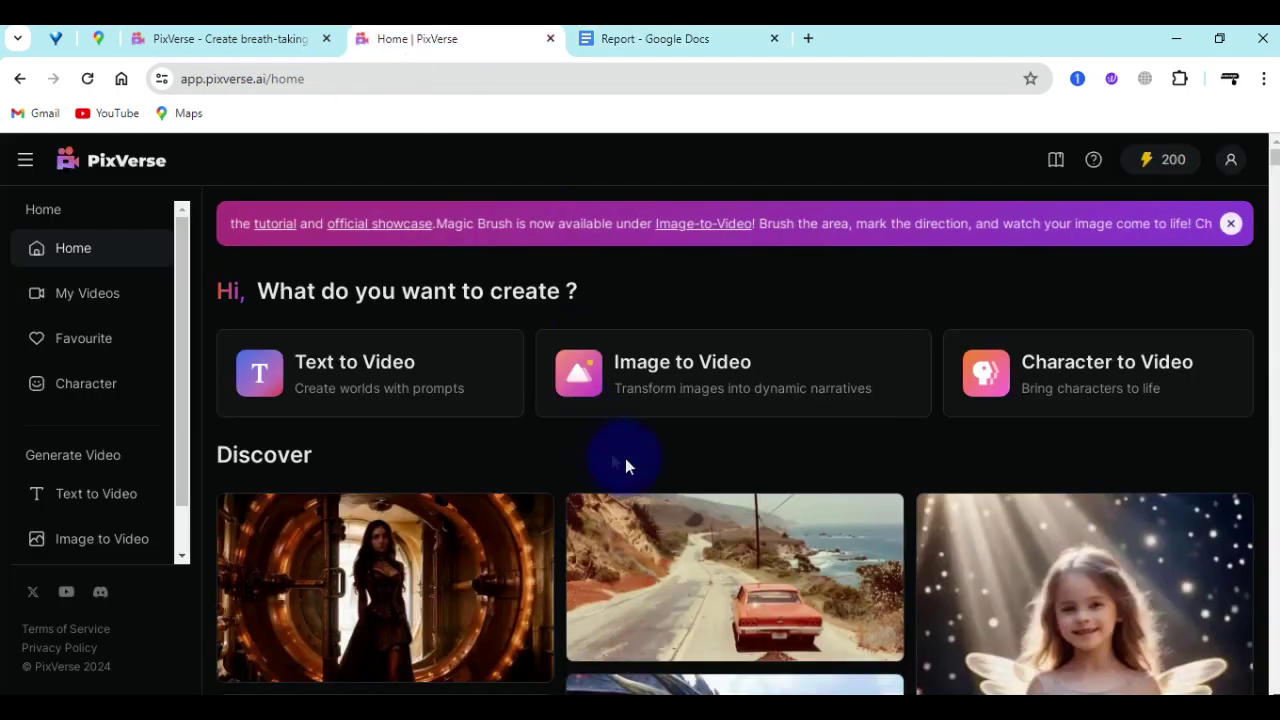
{"action": "scroll", "coordinate": [636, 466], "scroll_direction": "down", "scroll_amount": 3}
{"action": "mouse_move", "coordinate": [638, 476]}
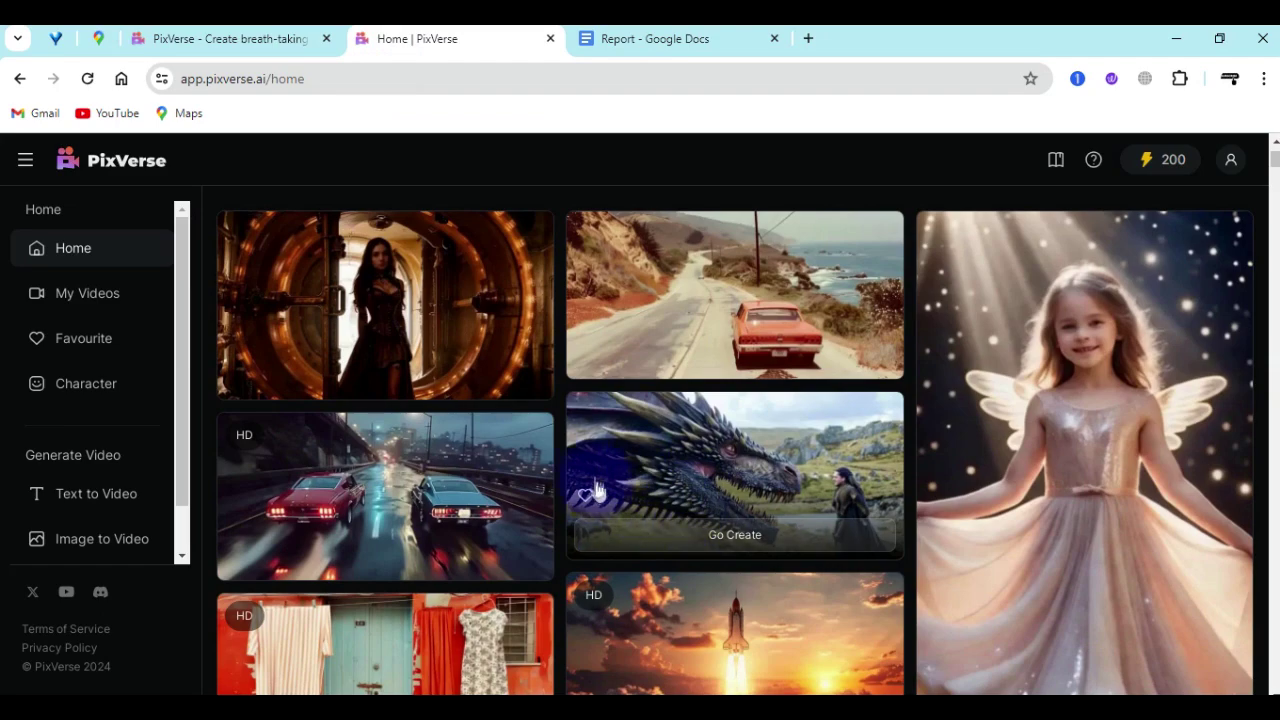
{"action": "scroll", "coordinate": [605, 485], "scroll_direction": "up", "scroll_amount": 2}
{"action": "scroll", "coordinate": [560, 440], "scroll_direction": "up", "scroll_amount": 1}
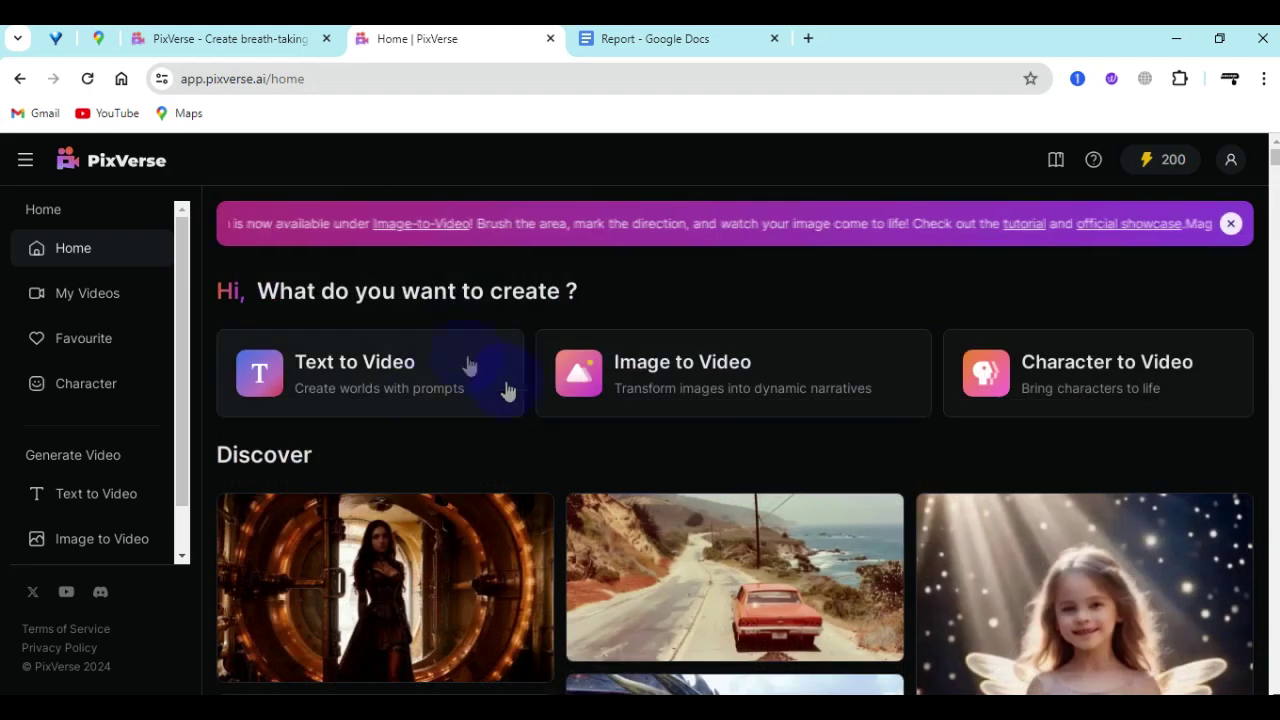
Open the Text to Video generator and look through its prompt, style and aspect ratio settings.
{"action": "left_click", "coordinate": [84, 497]}
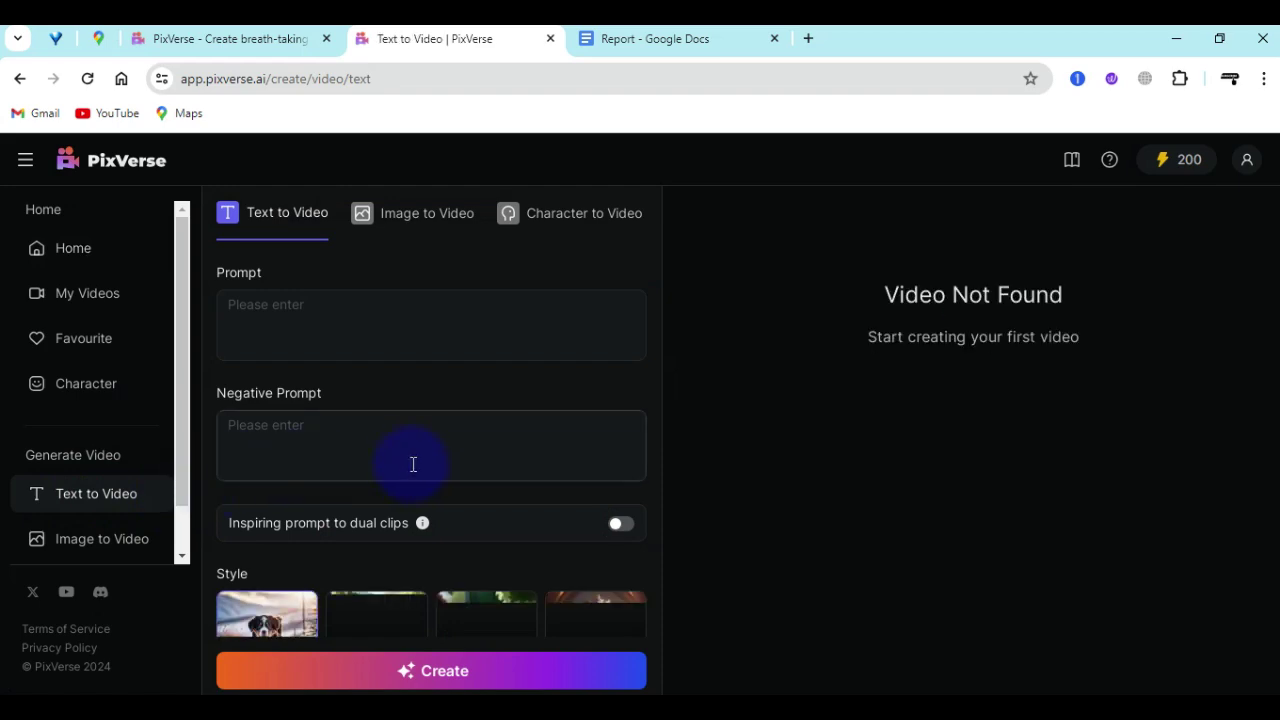
{"action": "scroll", "coordinate": [479, 421], "scroll_direction": "down", "scroll_amount": 4}
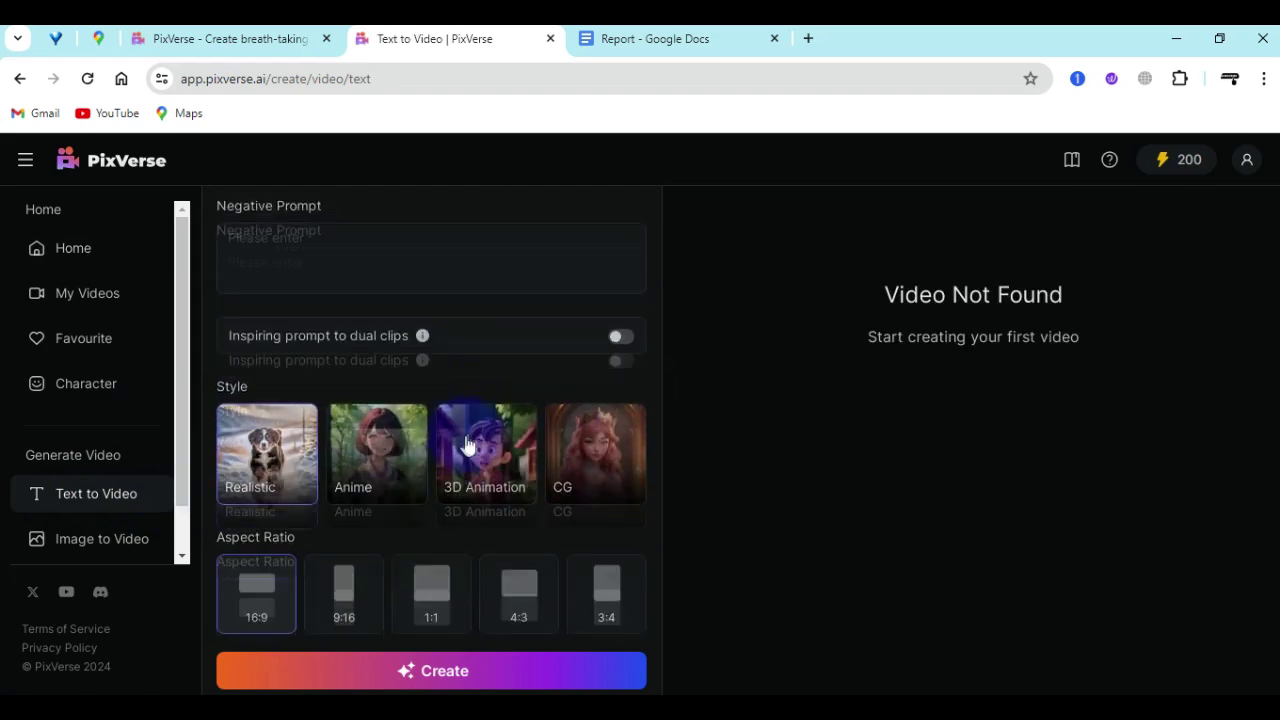
{"action": "scroll", "coordinate": [471, 443], "scroll_direction": "up", "scroll_amount": 4}
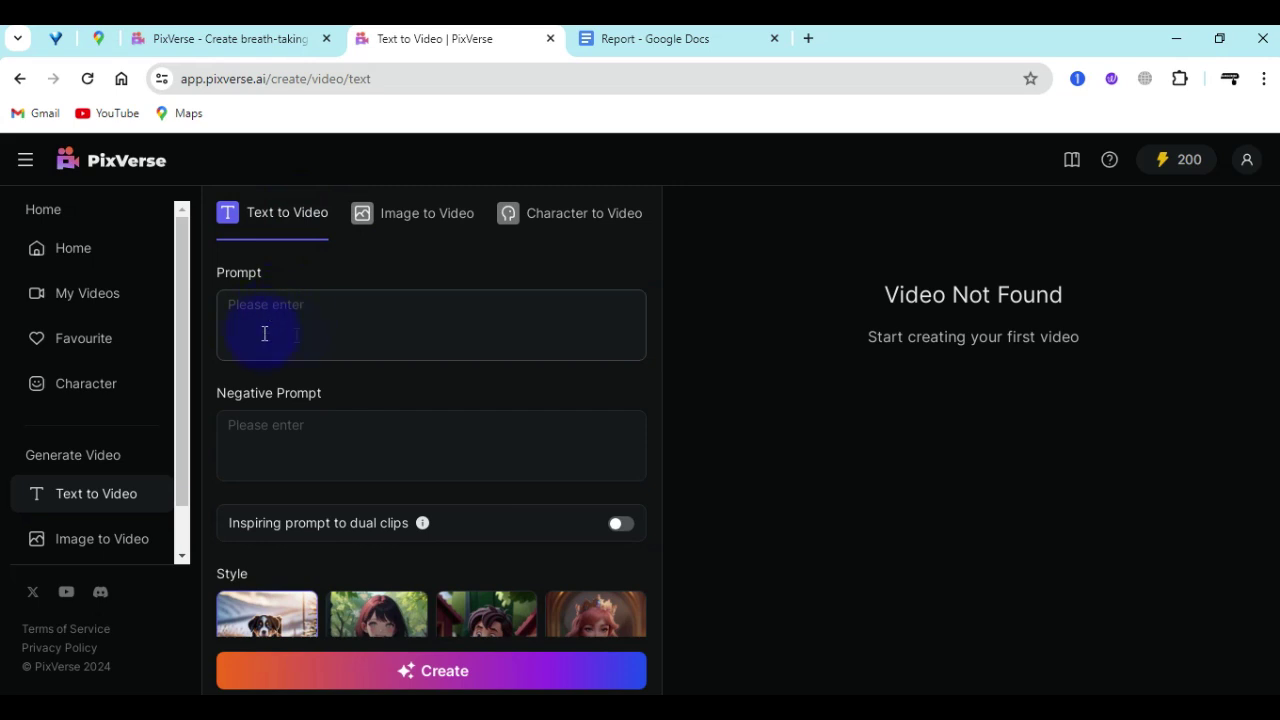
{"action": "scroll", "coordinate": [299, 328], "scroll_direction": "down", "scroll_amount": 2}
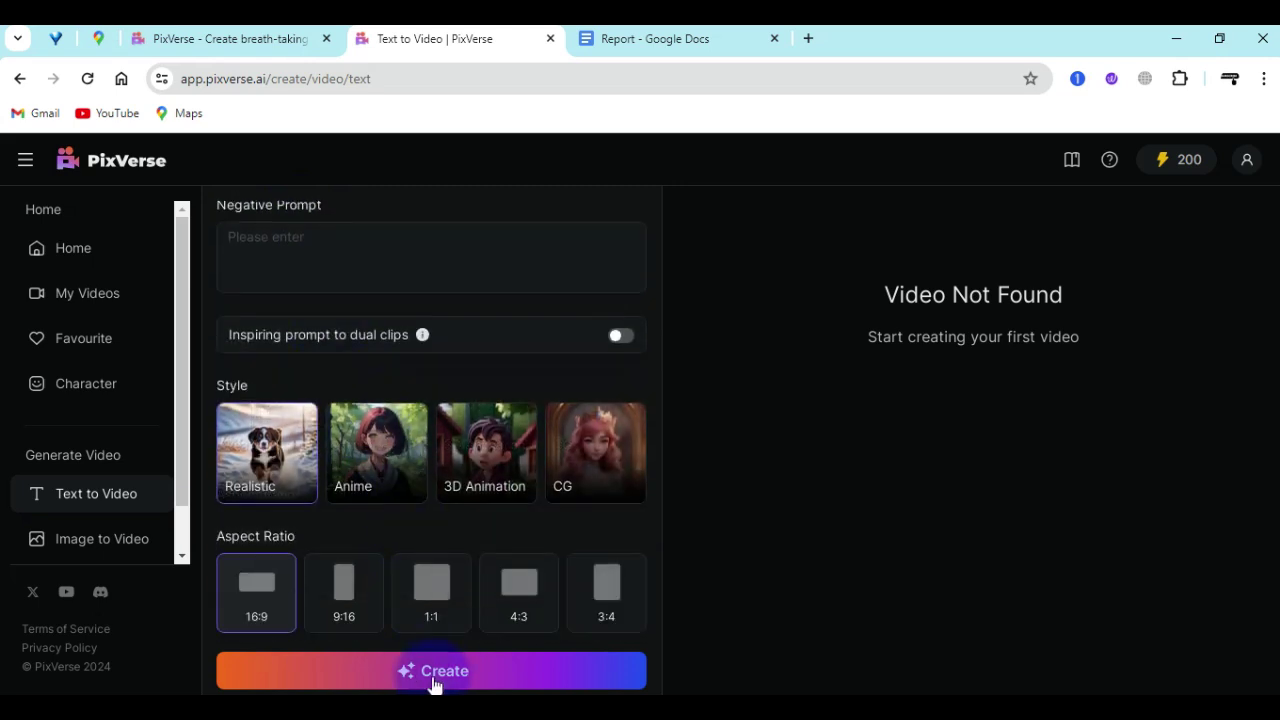
{"action": "scroll", "coordinate": [366, 405], "scroll_direction": "up", "scroll_amount": 2}
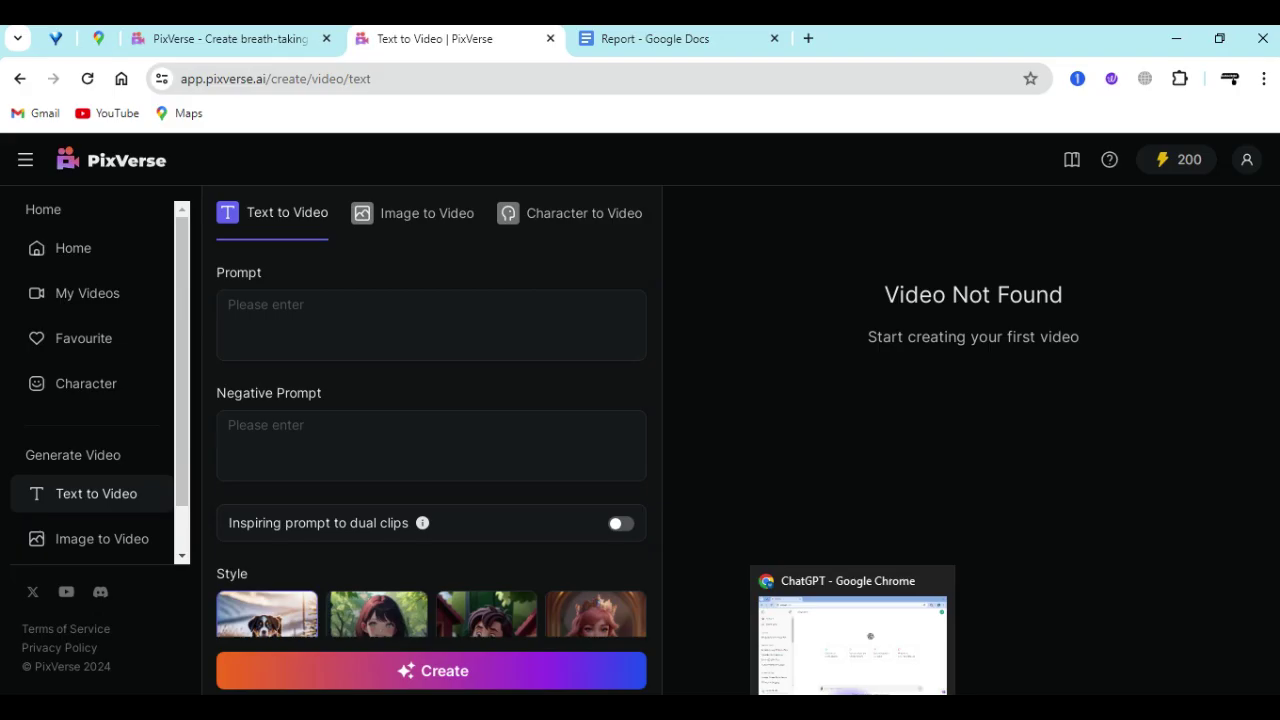
Switch to ChatGPT and send the copied prompt "A giant cat running through the water in a night landscape, anime stylea".
{"action": "left_click", "coordinate": [853, 710]}
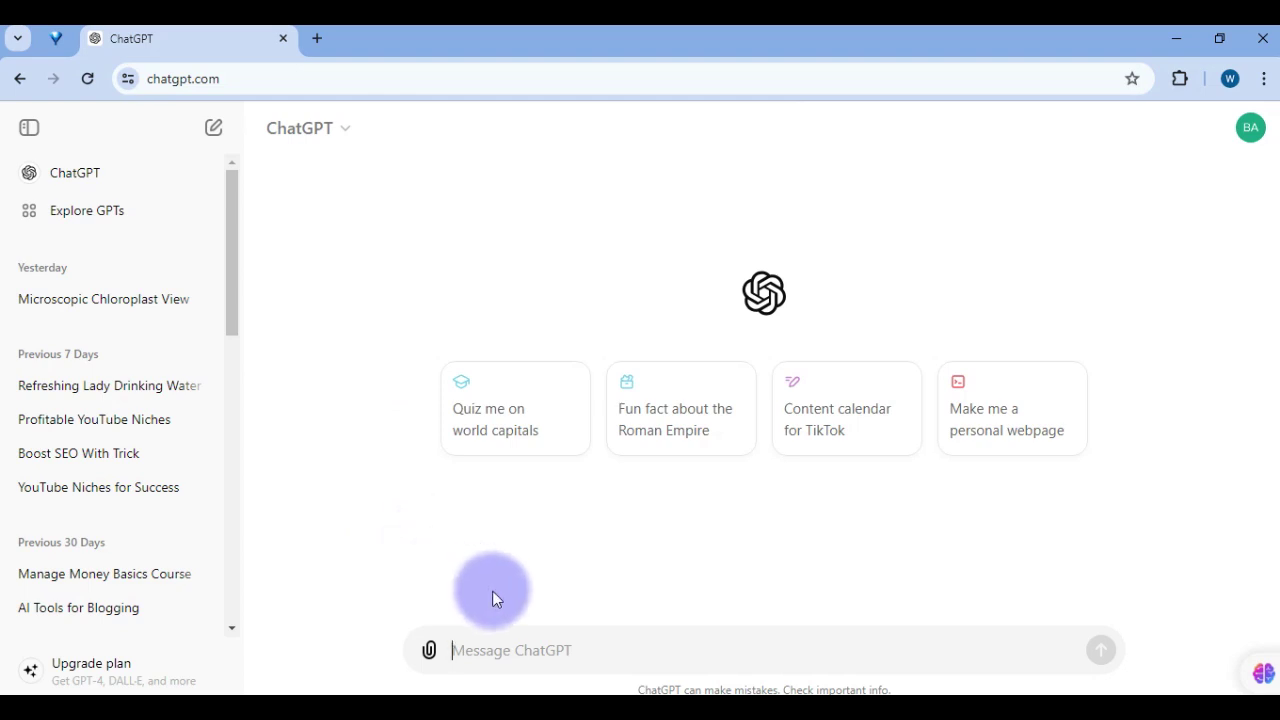
{"action": "right_click", "coordinate": [470, 655]}
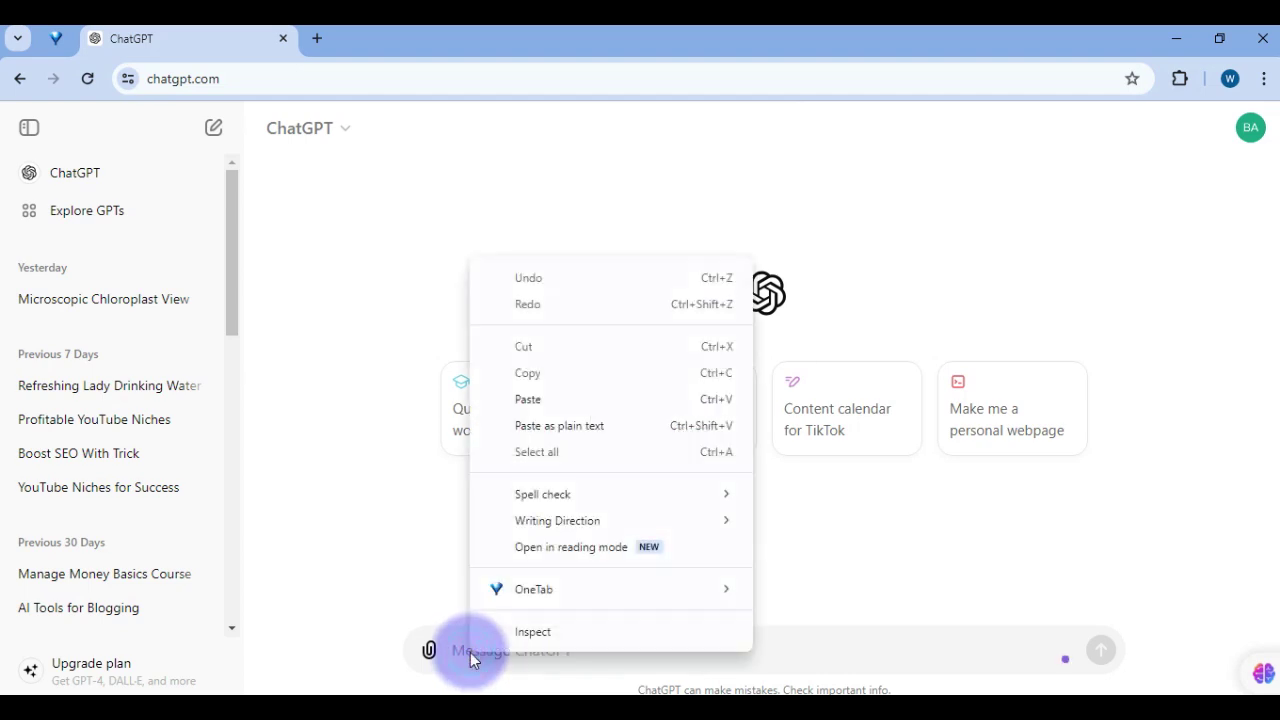
{"action": "left_click", "coordinate": [532, 426]}
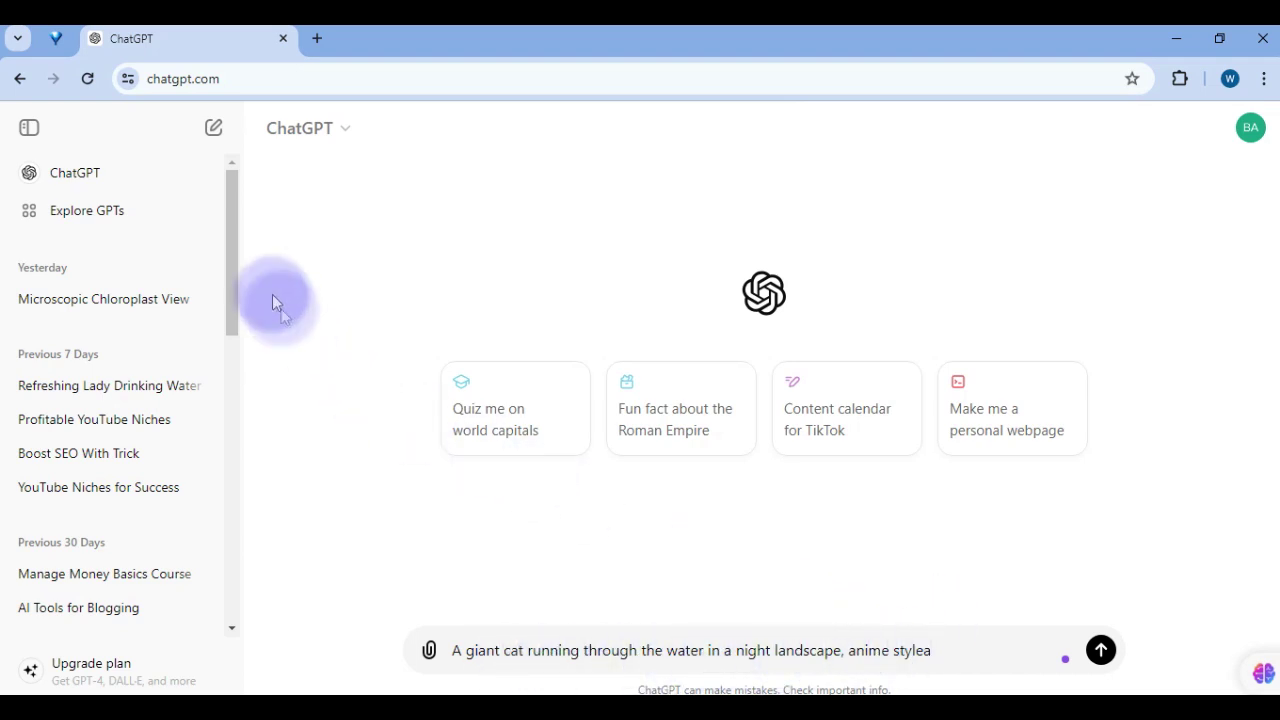
{"action": "left_click", "coordinate": [1098, 650]}
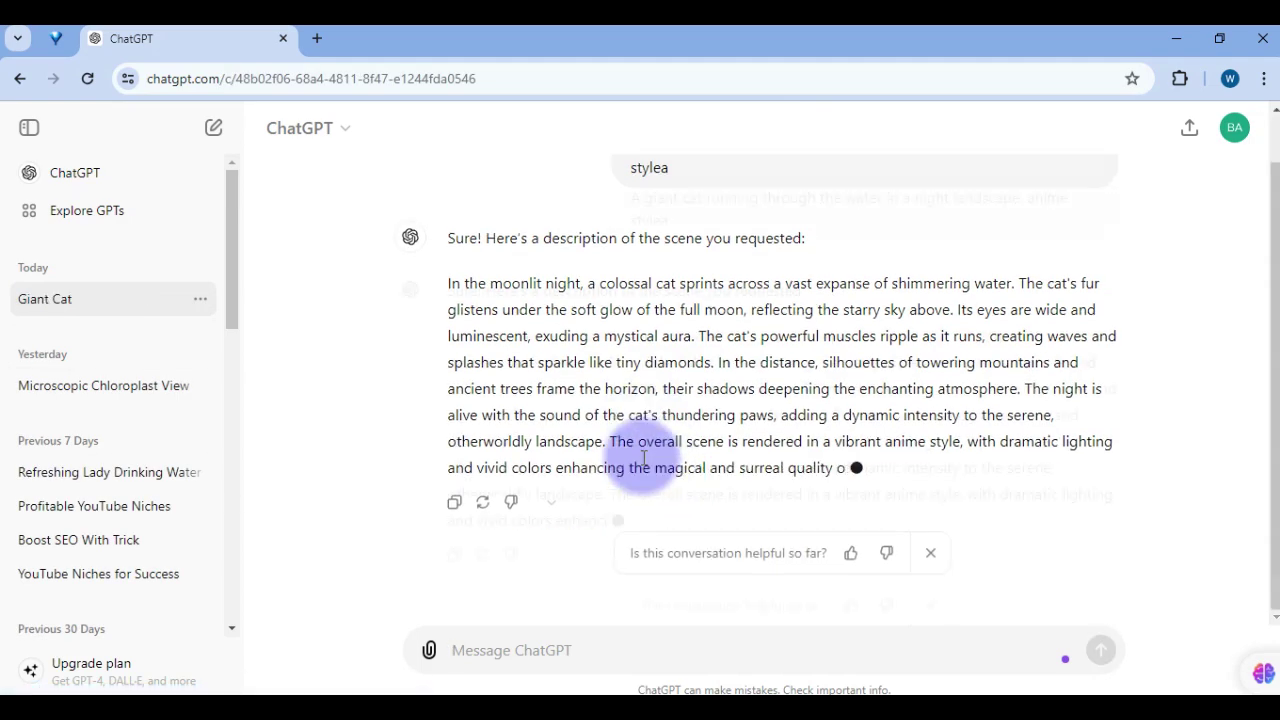
Copy the giant cat message already sent in the chat and paste it into a new message.
{"action": "scroll", "coordinate": [686, 329], "scroll_direction": "up", "scroll_amount": 1}
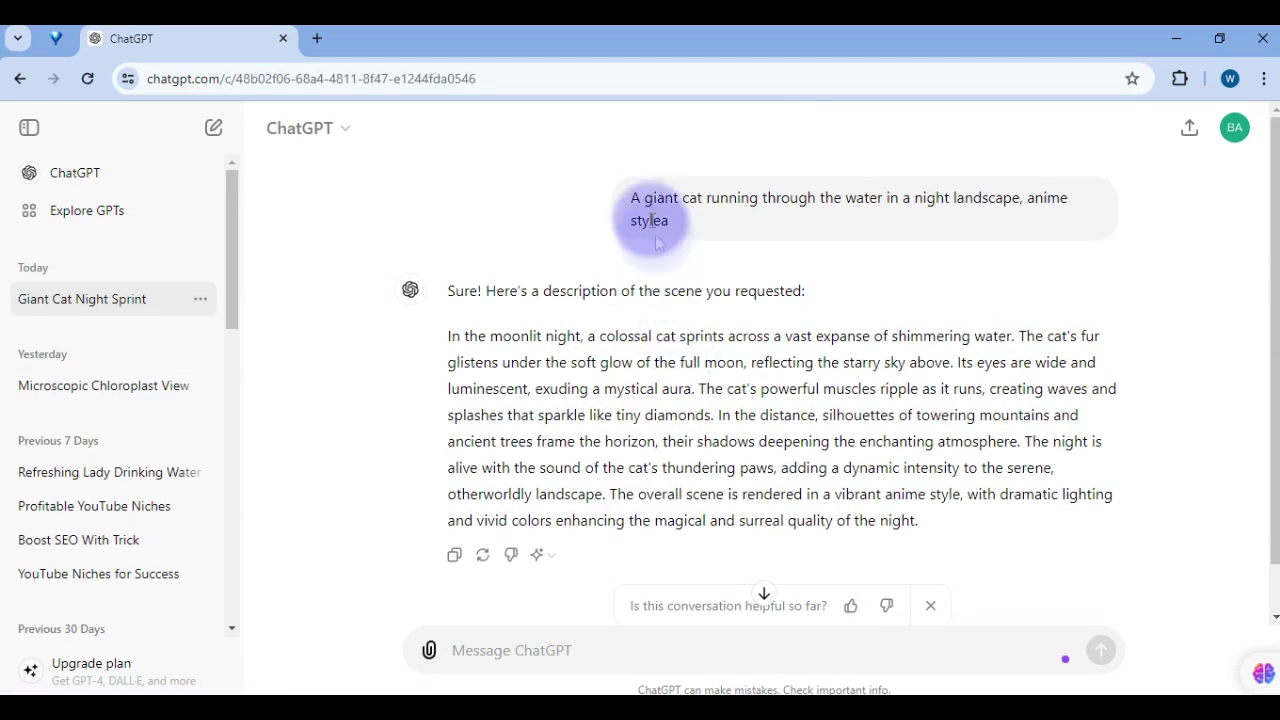
{"action": "left_click_drag", "start_coordinate": [632, 197], "coordinate": [668, 220]}
{"action": "key", "text": "ctrl+c"}
{"action": "right_click", "coordinate": [660, 210]}
{"action": "left_click", "coordinate": [672, 228]}
{"action": "left_click", "coordinate": [515, 650]}
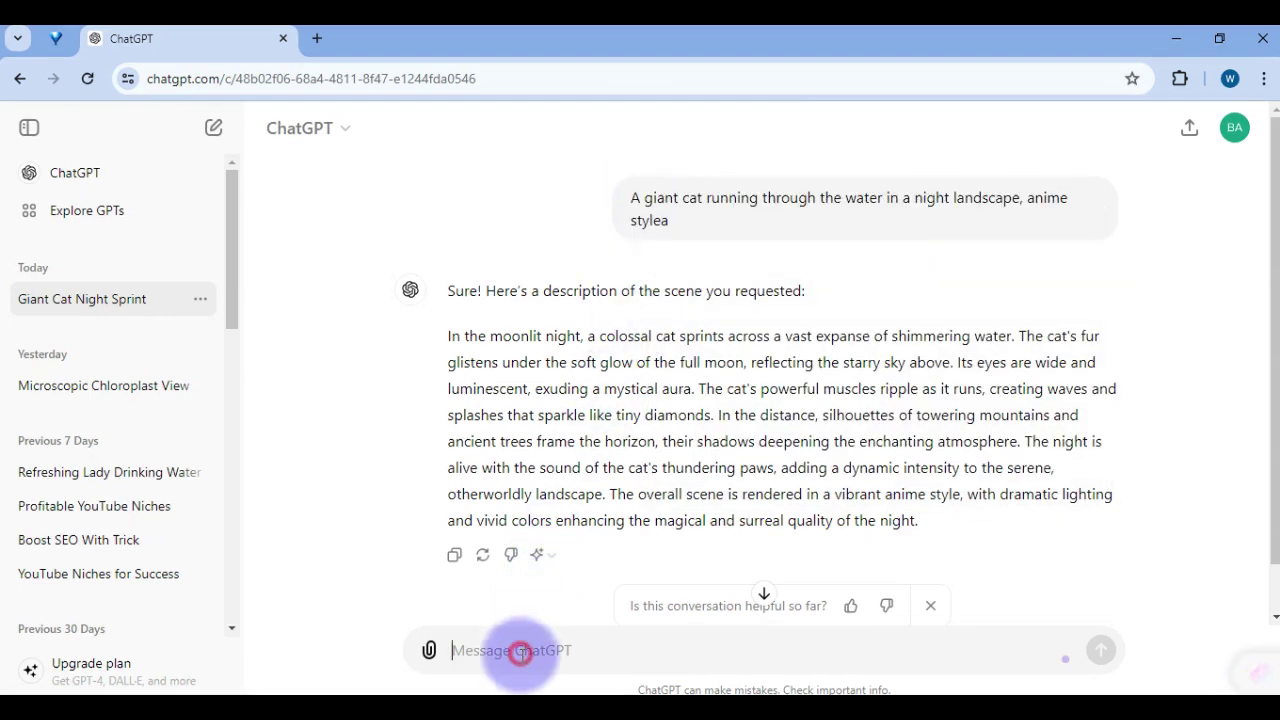
{"action": "right_click", "coordinate": [521, 660]}
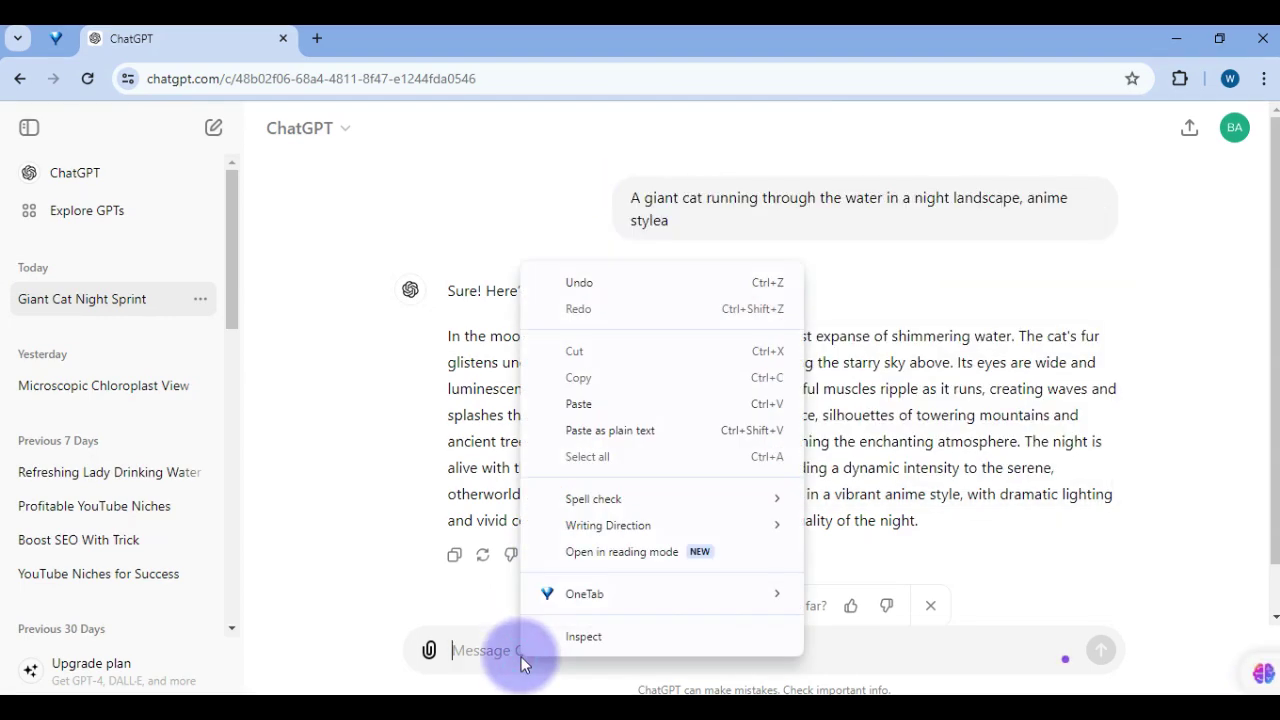
{"action": "left_click", "coordinate": [580, 404]}
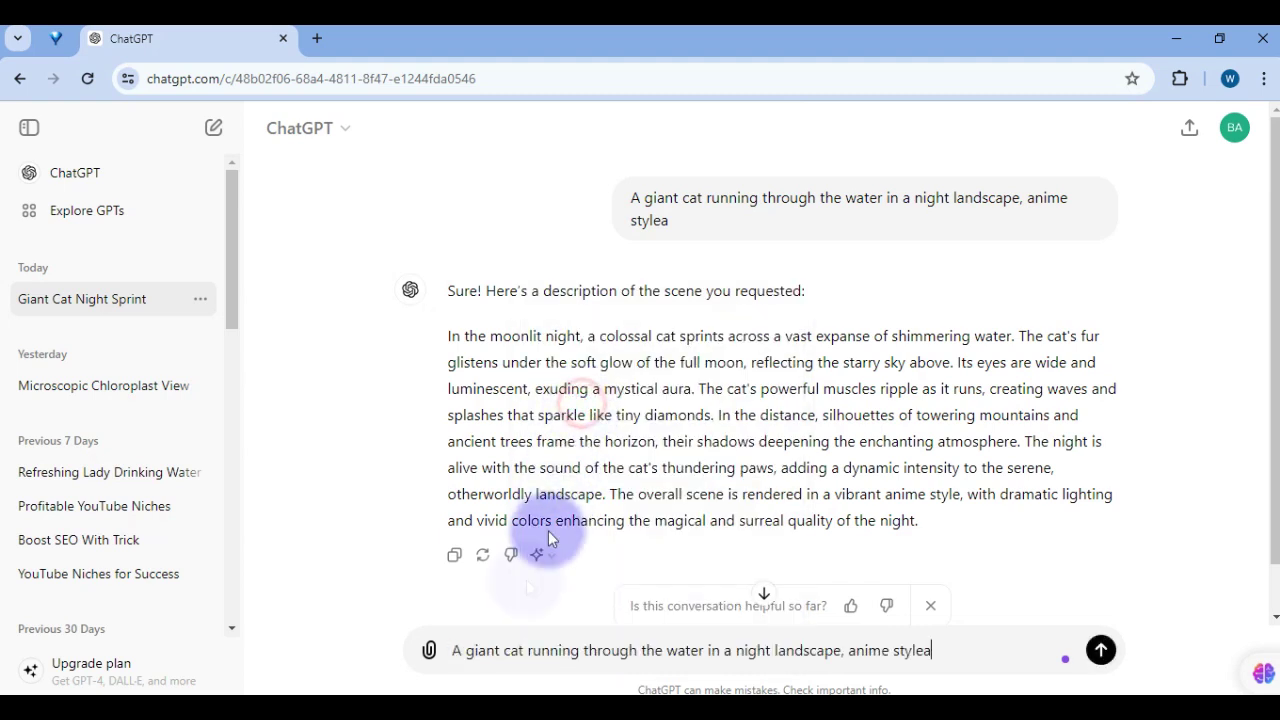
Prefix the pasted text with "Give Me atleast 4 different ai prompts :" and send the message.
{"action": "left_click", "coordinate": [453, 651]}
{"action": "type", "text": "Give Me atleast 4 different ai prompts :"}
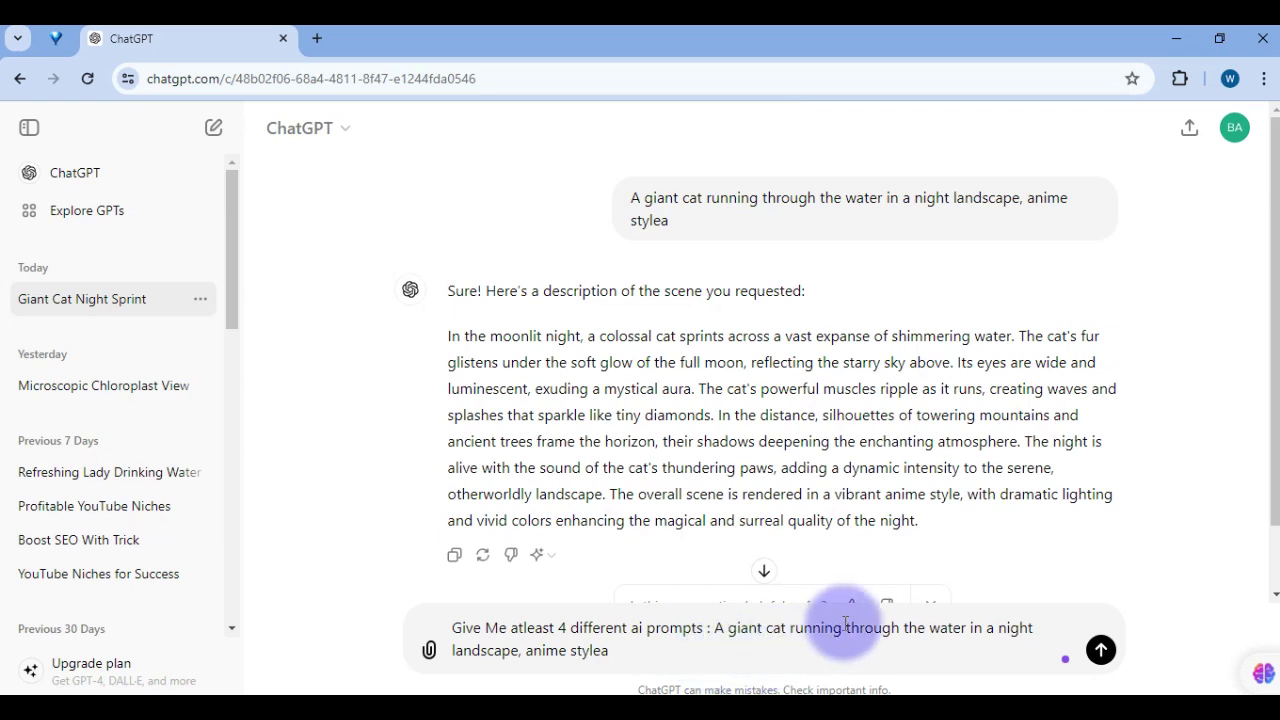
{"action": "left_click", "coordinate": [1099, 650]}
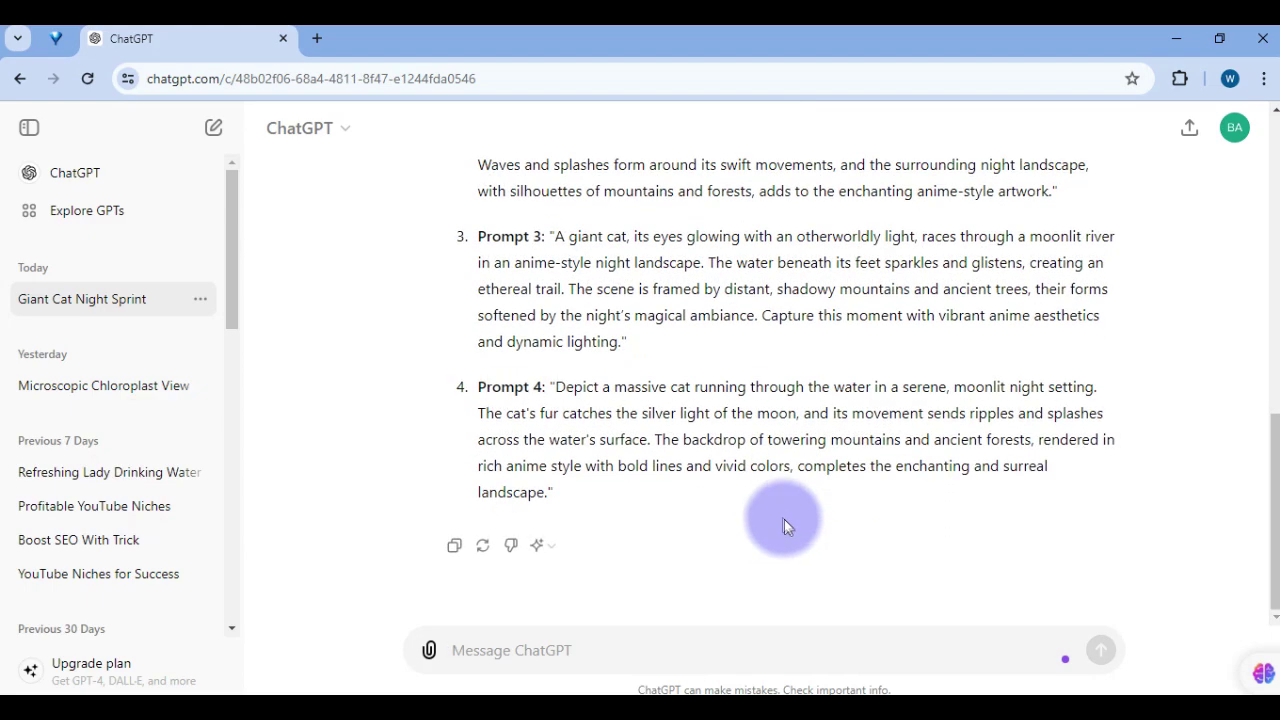
Copy the full quoted text of Prompt 1, about a colossal cat dashing through a moonlit lake.
{"action": "scroll", "coordinate": [775, 505], "scroll_direction": "up", "scroll_amount": 3}
{"action": "scroll", "coordinate": [614, 471], "scroll_direction": "down", "scroll_amount": 1}
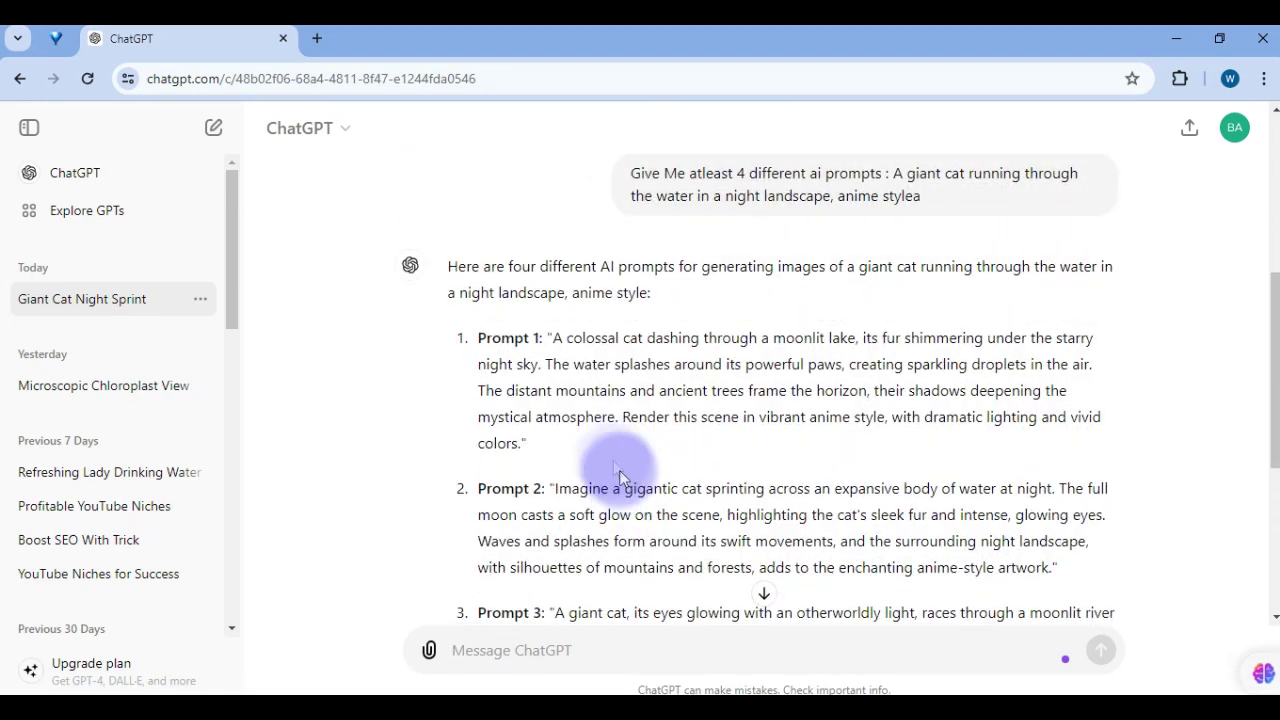
{"action": "left_click_drag", "start_coordinate": [548, 338], "coordinate": [689, 442]}
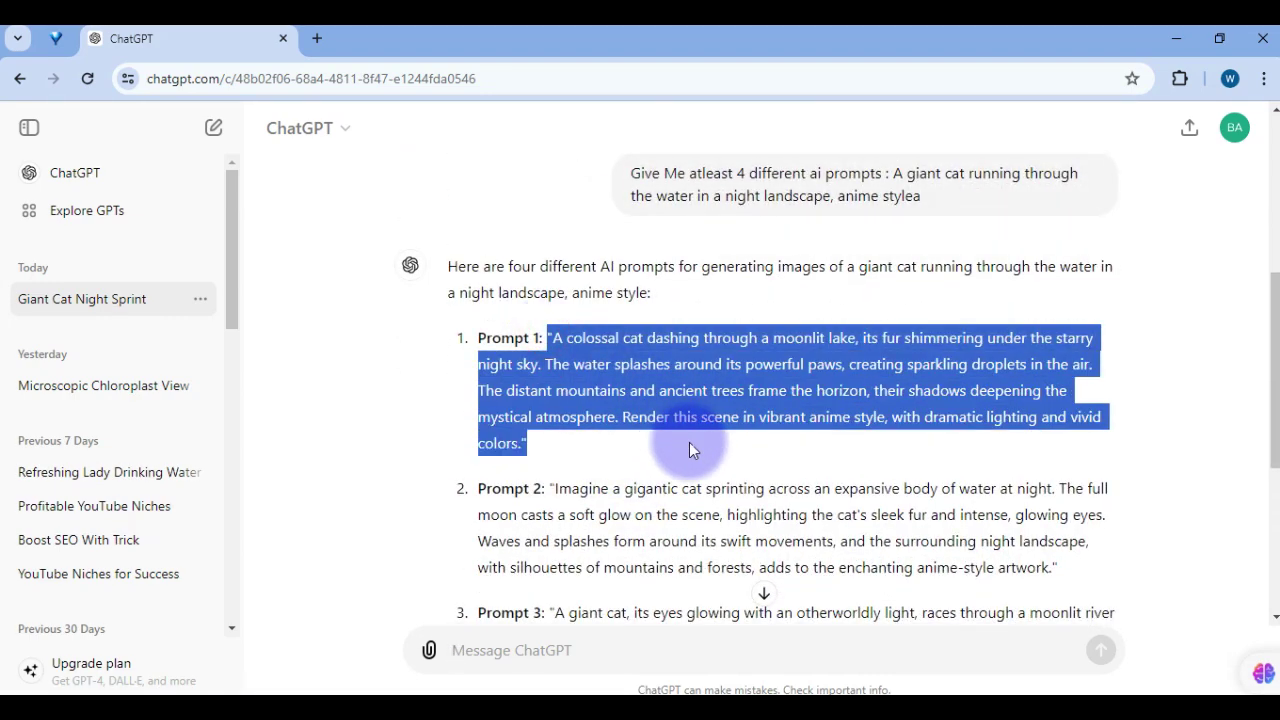
{"action": "right_click", "coordinate": [677, 388]}
{"action": "left_click", "coordinate": [692, 400]}
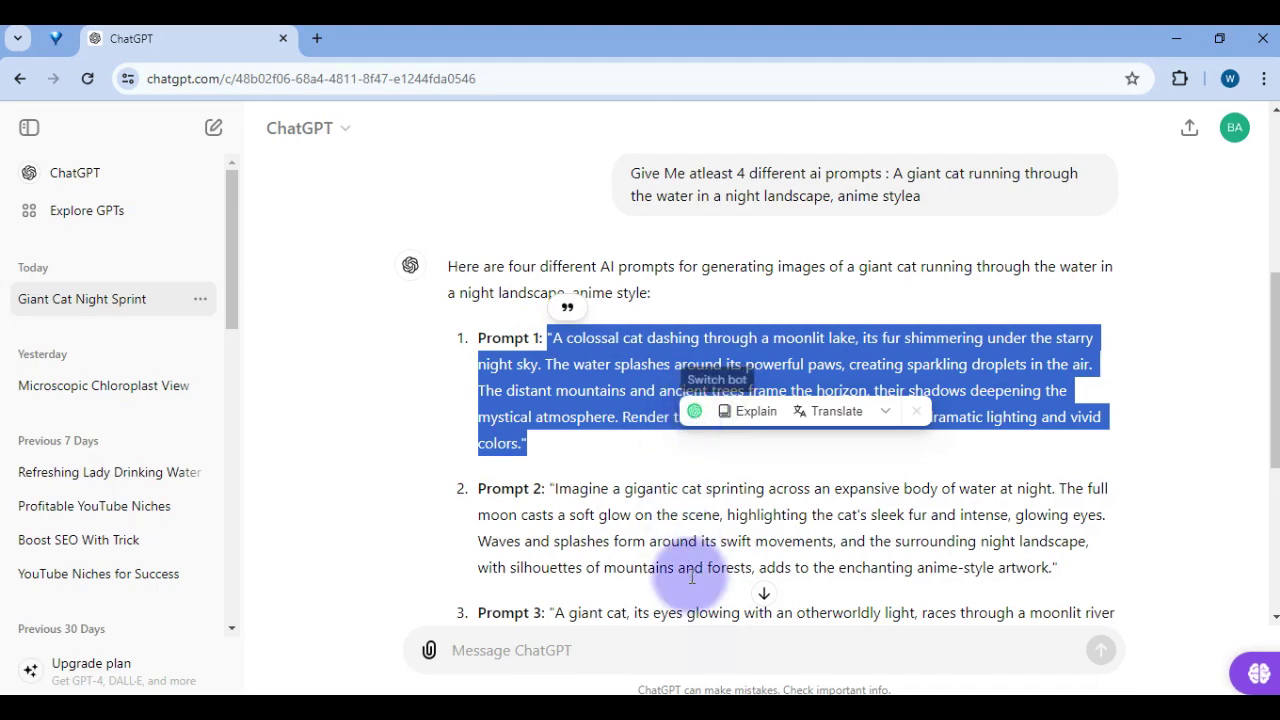
Switch back to PixVerse and paste the copied colossal cat description as the Text to Video prompt.
{"action": "left_click", "coordinate": [614, 695]}
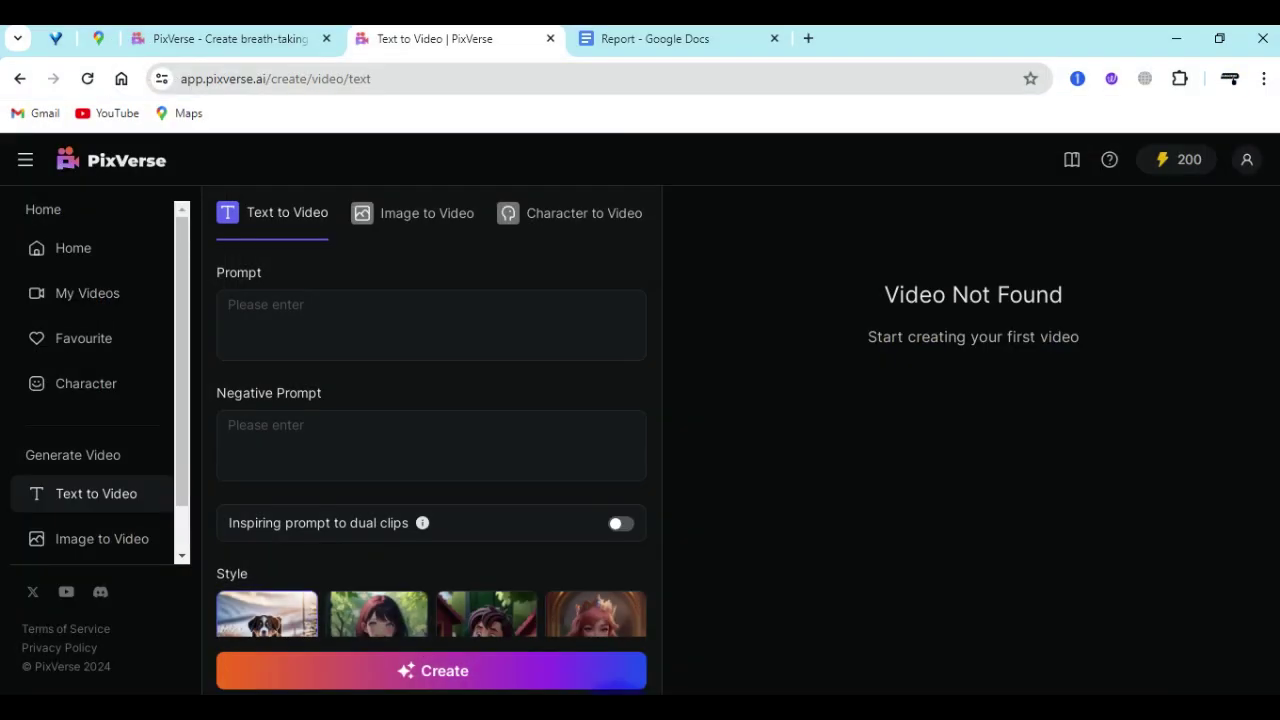
{"action": "left_click", "coordinate": [290, 313]}
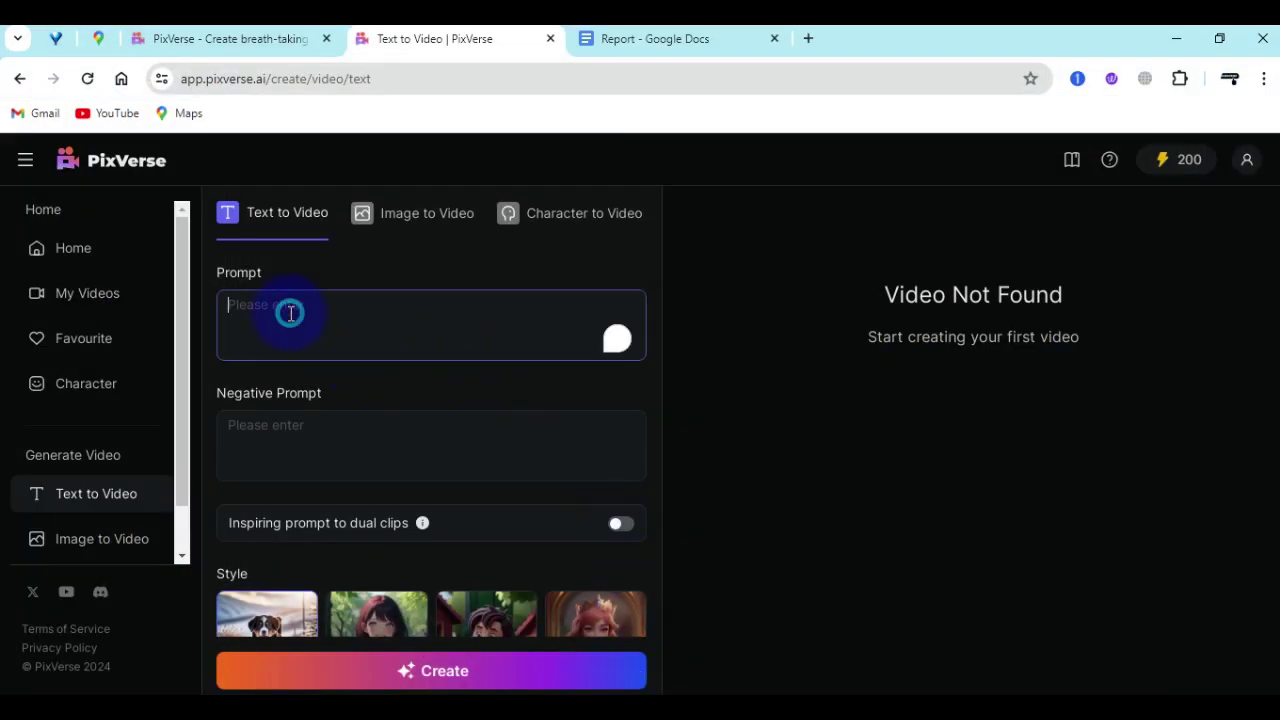
{"action": "right_click", "coordinate": [290, 313]}
{"action": "left_click", "coordinate": [356, 468]}
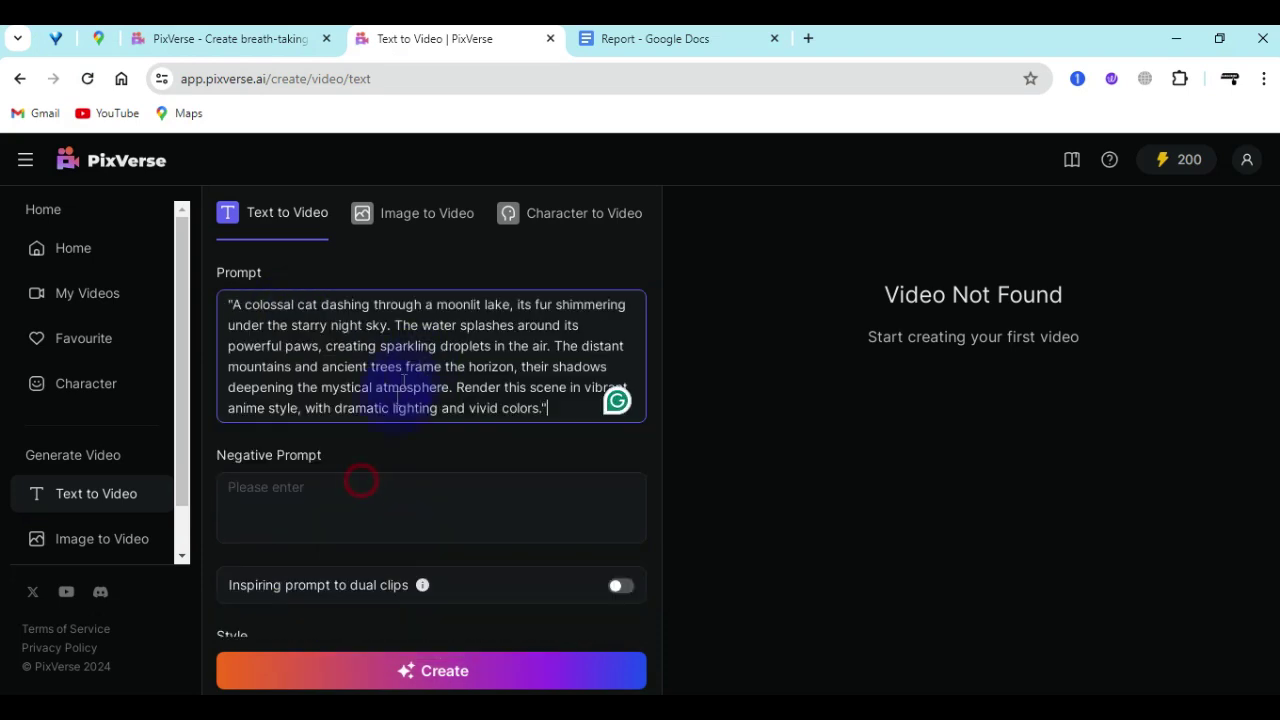
Turn on Inspiring prompt to dual clips and set the aspect ratio to 16:9.
{"action": "scroll", "coordinate": [471, 384], "scroll_direction": "down", "scroll_amount": 1}
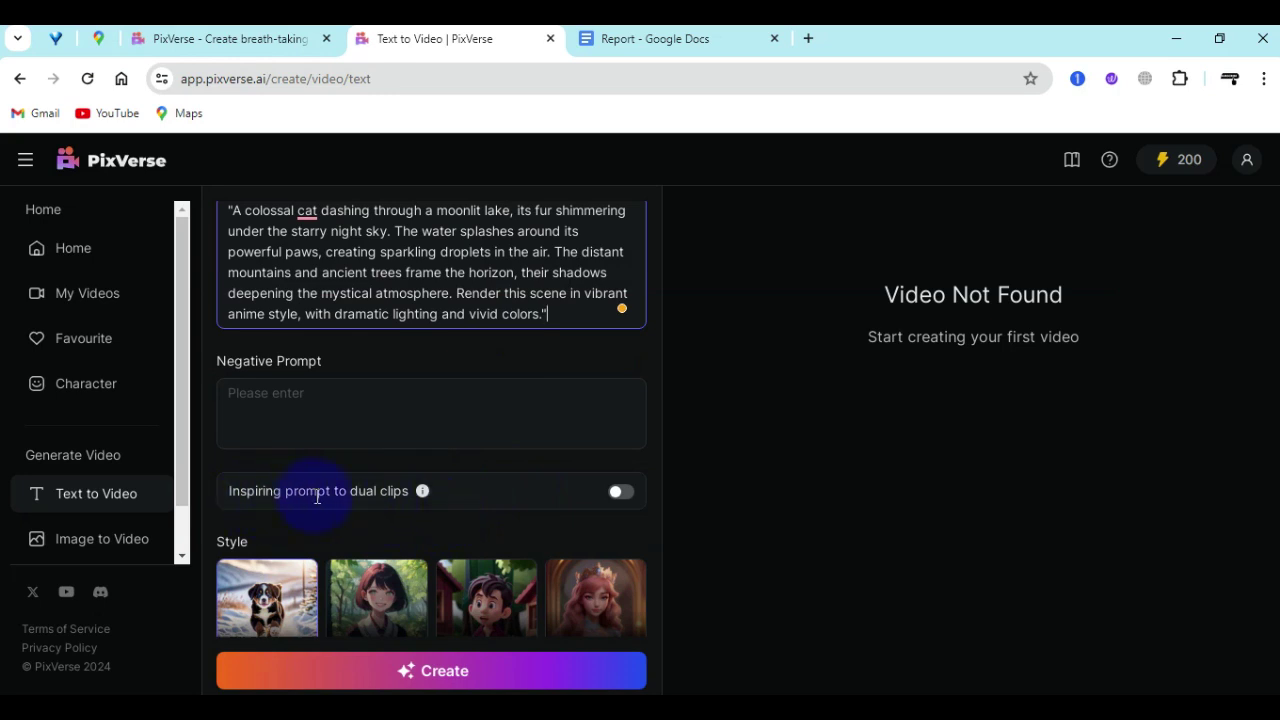
{"action": "left_click", "coordinate": [620, 493]}
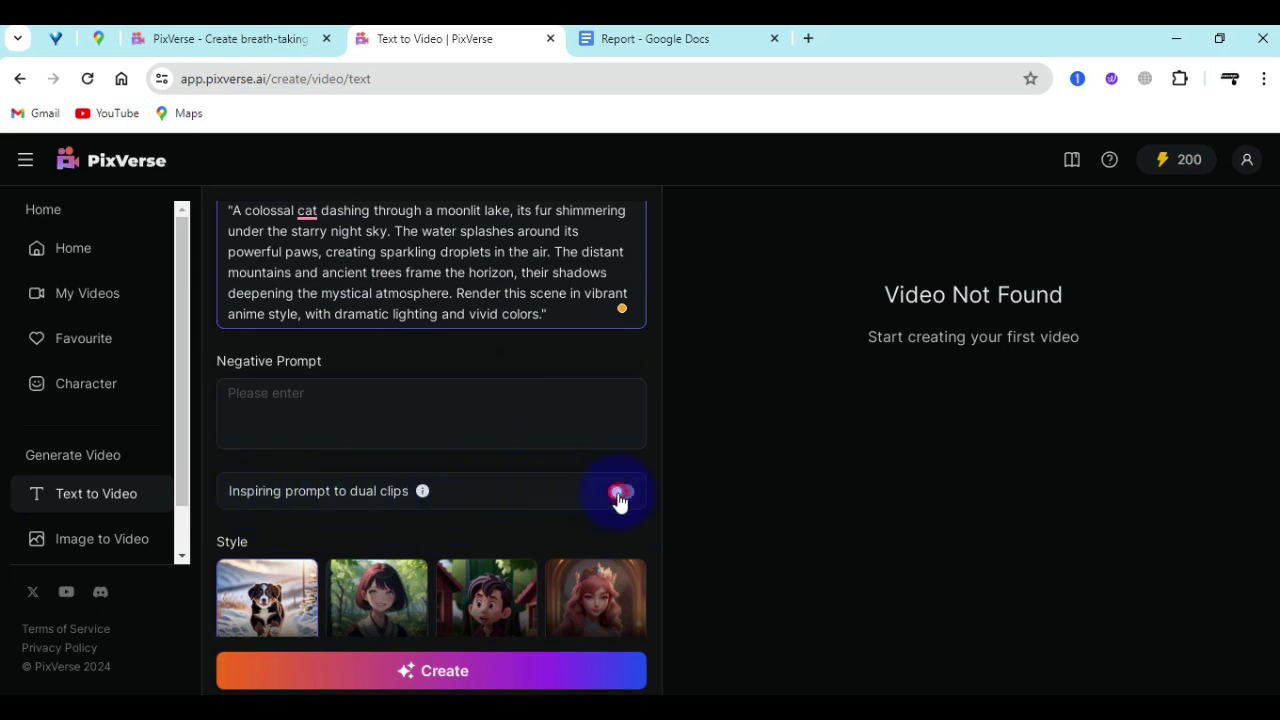
{"action": "scroll", "coordinate": [600, 505], "scroll_direction": "down", "scroll_amount": 2}
{"action": "scroll", "coordinate": [395, 540], "scroll_direction": "down", "scroll_amount": 1}
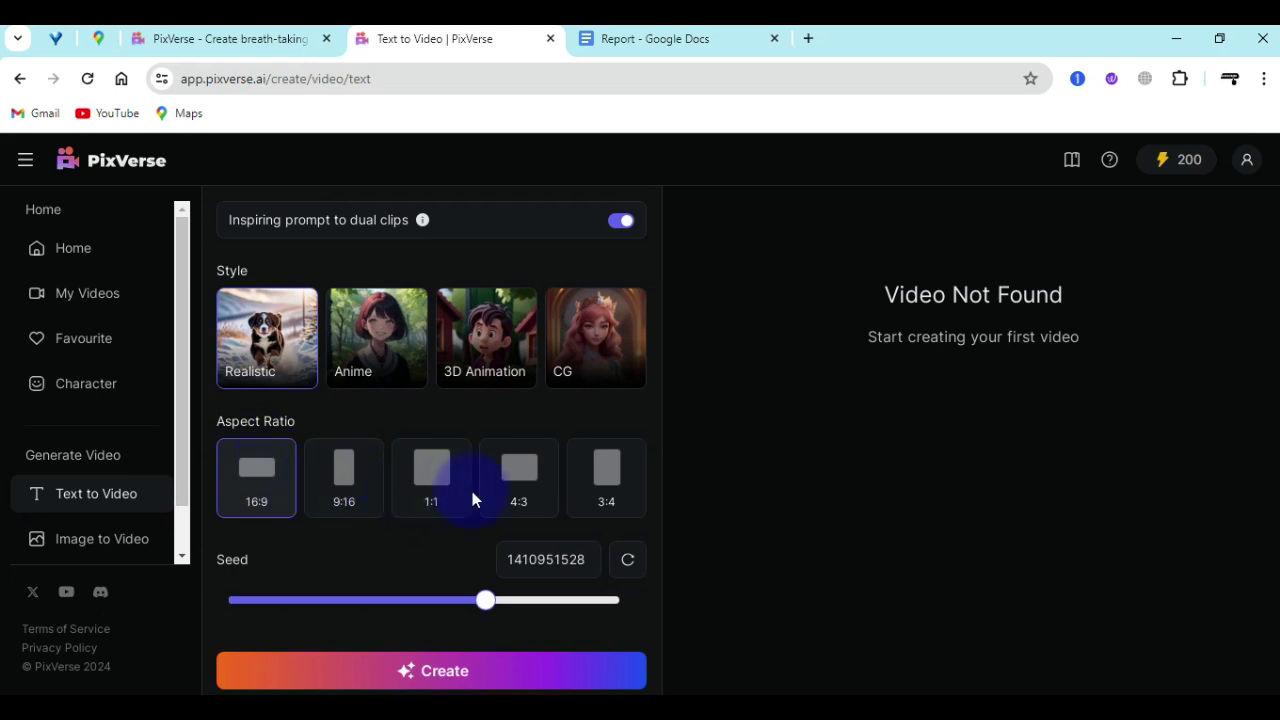
{"action": "left_click", "coordinate": [336, 495]}
{"action": "left_click", "coordinate": [253, 486]}
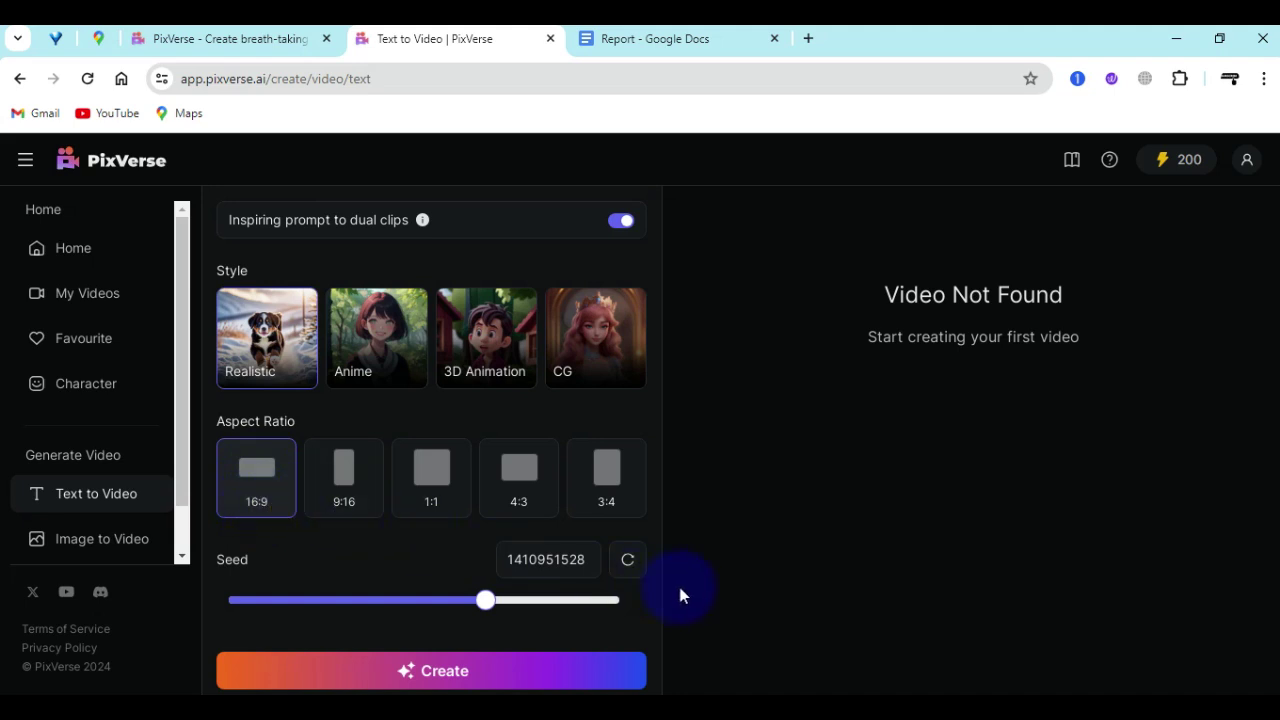
Generate the video from the colossal cat prompt and look over the resulting clips.
{"action": "left_click", "coordinate": [430, 673]}
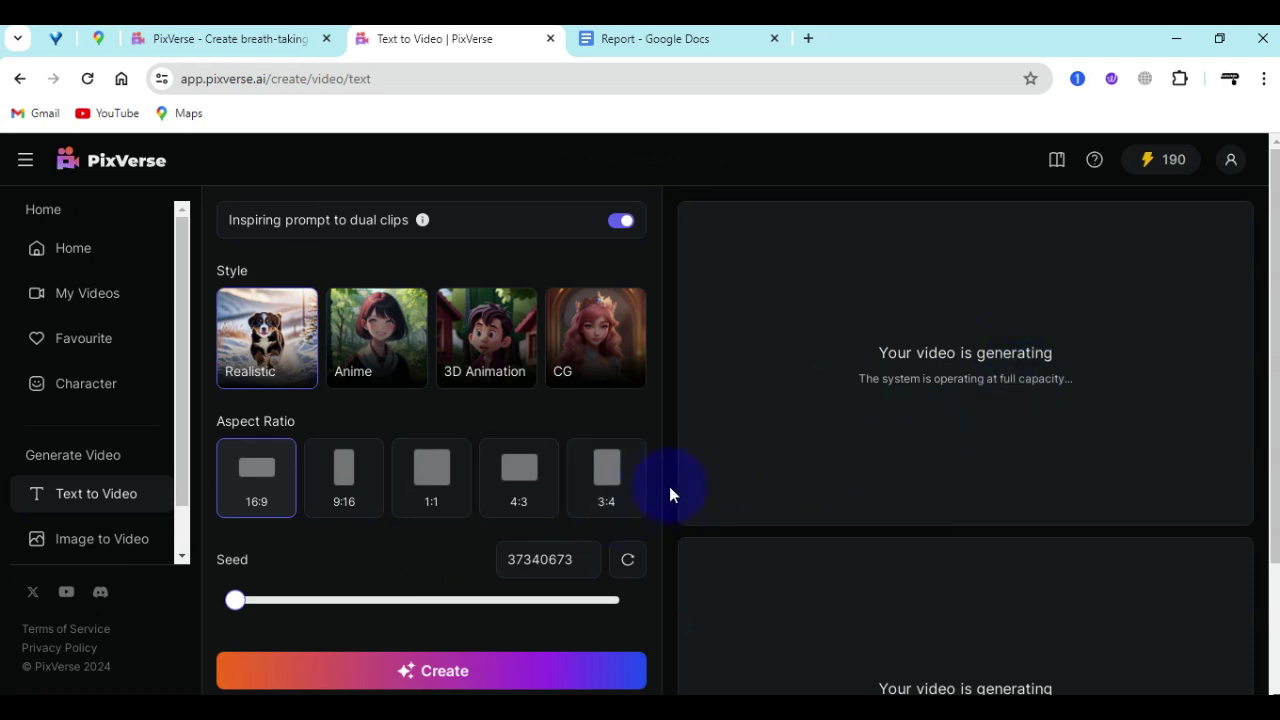
{"action": "scroll", "coordinate": [671, 487], "scroll_direction": "down", "scroll_amount": 1}
{"action": "scroll", "coordinate": [688, 497], "scroll_direction": "up", "scroll_amount": 1}
{"action": "scroll", "coordinate": [1012, 388], "scroll_direction": "down", "scroll_amount": 1}
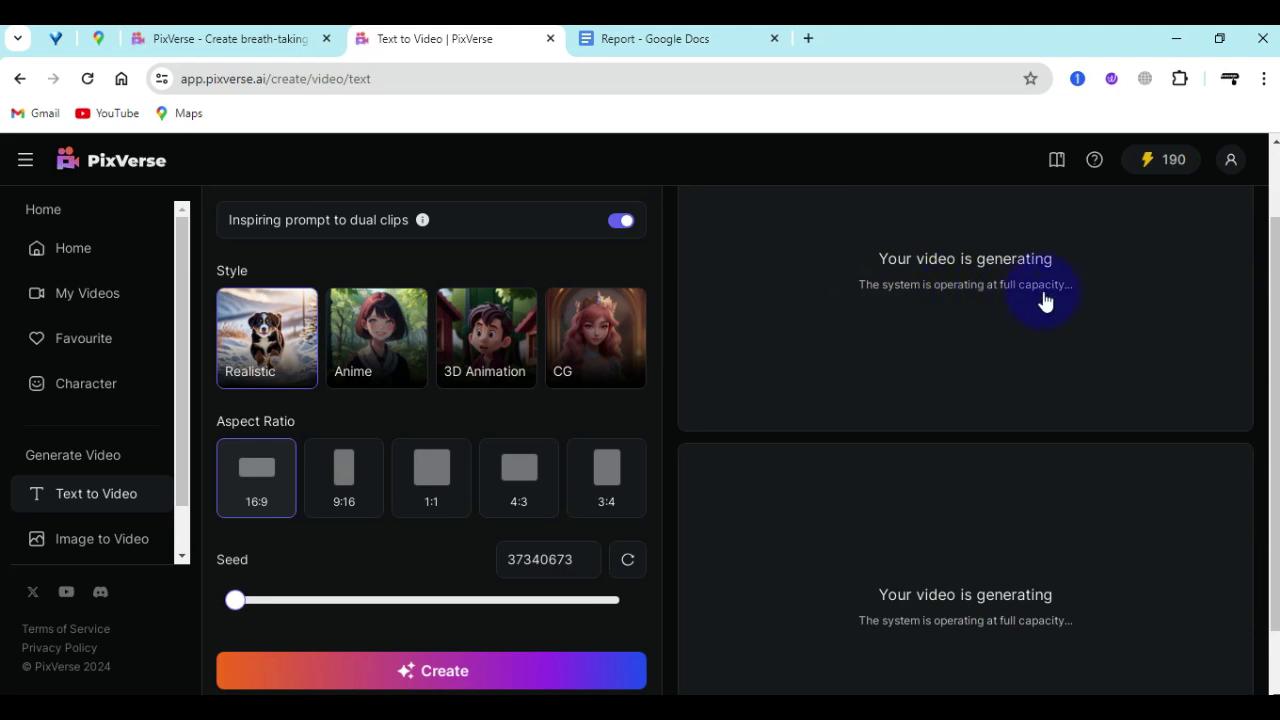
{"action": "scroll", "coordinate": [1010, 399], "scroll_direction": "up", "scroll_amount": 1}
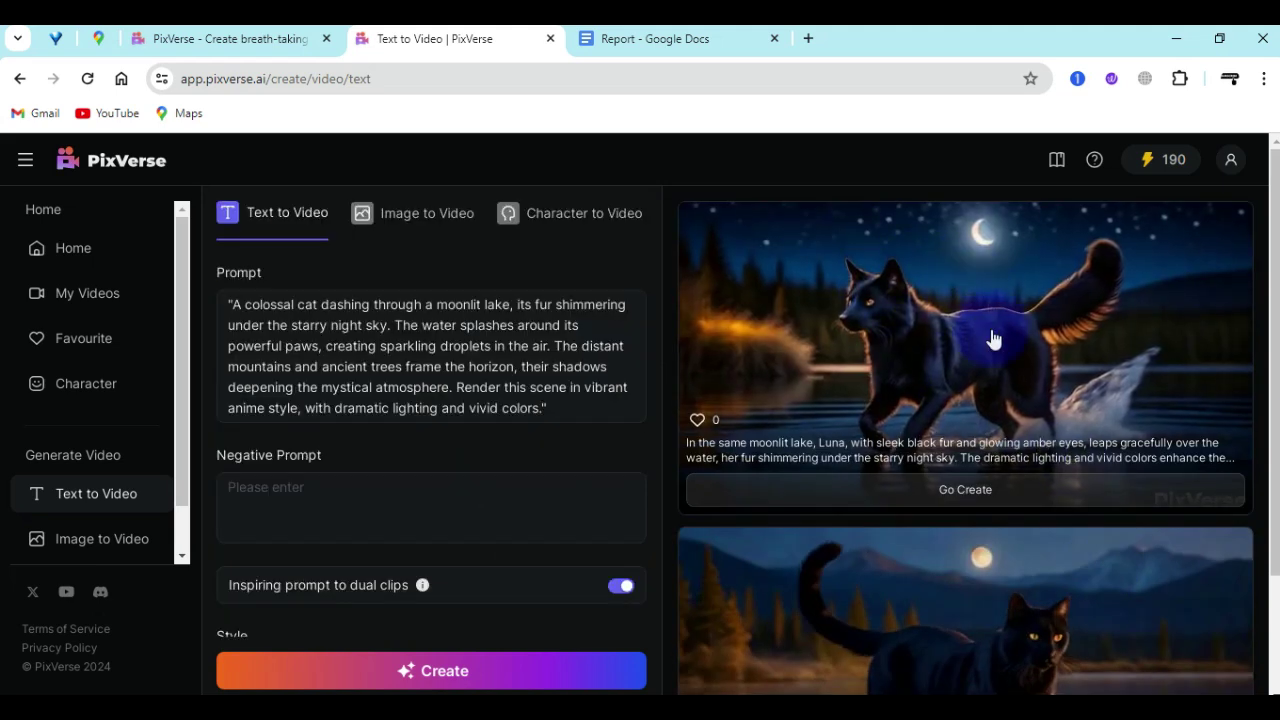
{"action": "scroll", "coordinate": [965, 380], "scroll_direction": "down", "scroll_amount": 2}
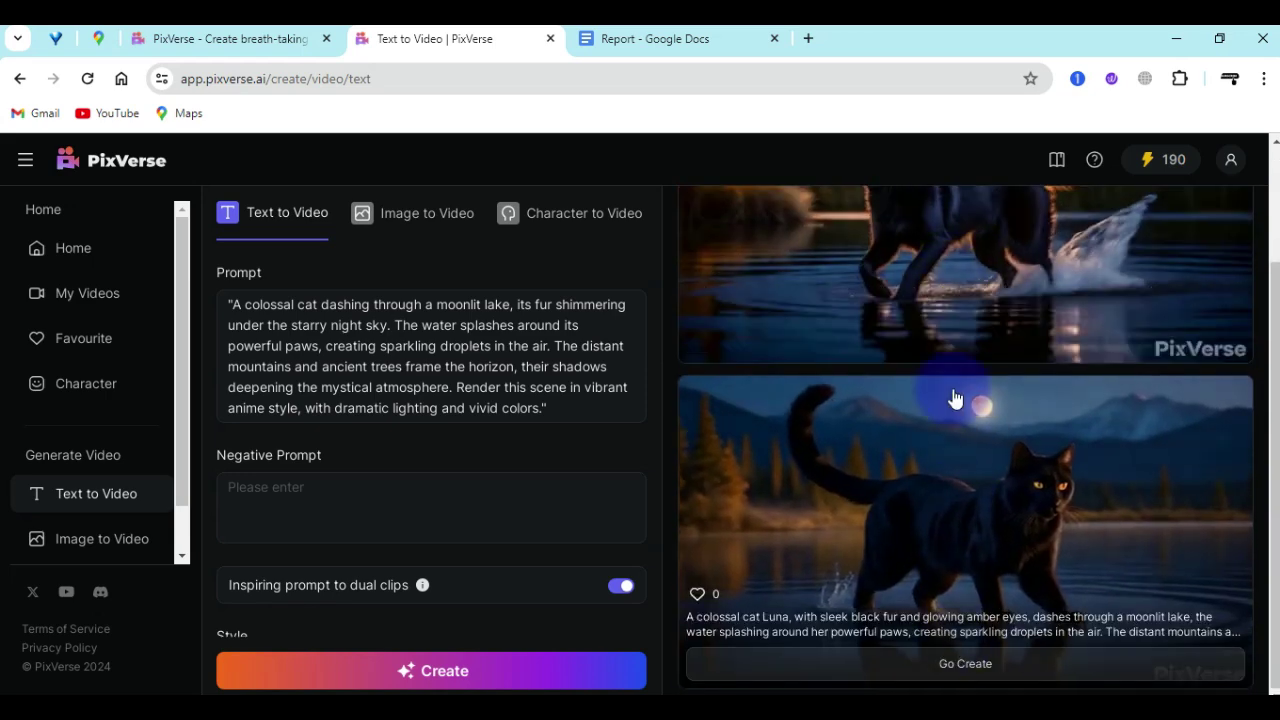
Compare the two generated clips and create another video from the "A colossal cat Luna" clip's prompt.
{"action": "scroll", "coordinate": [945, 348], "scroll_direction": "up", "scroll_amount": 2}
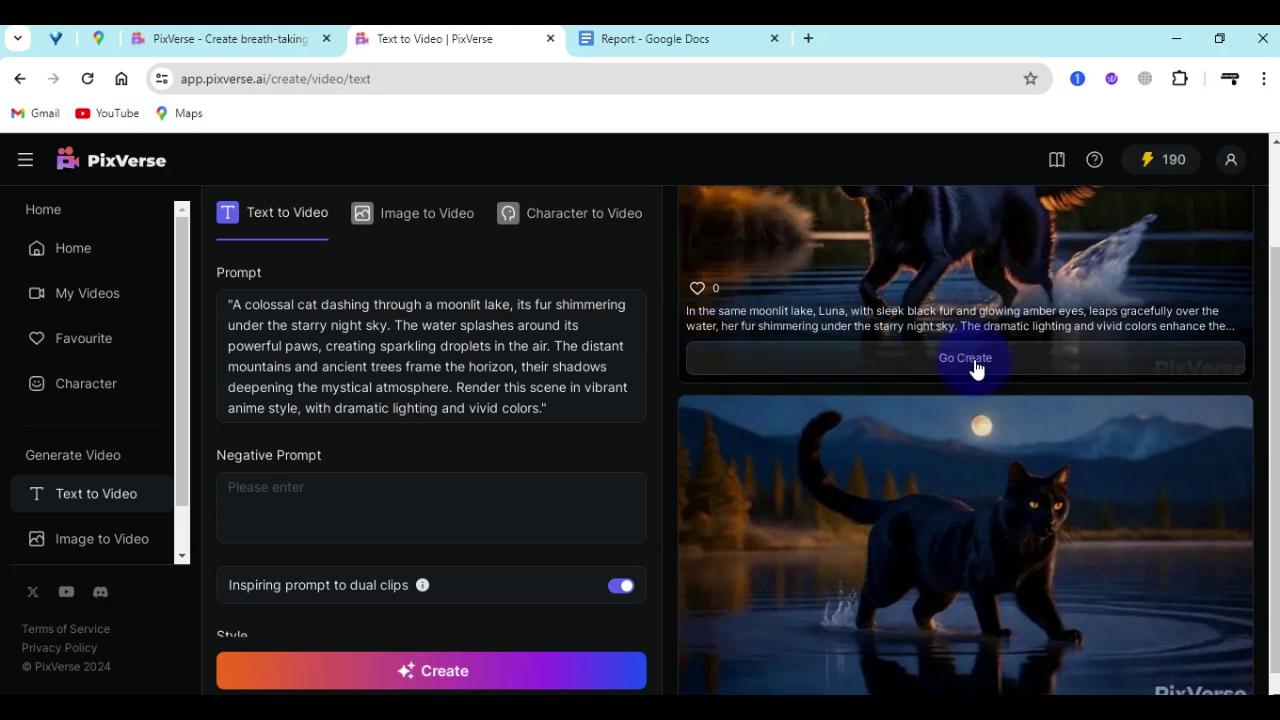
{"action": "scroll", "coordinate": [952, 347], "scroll_direction": "down", "scroll_amount": 2}
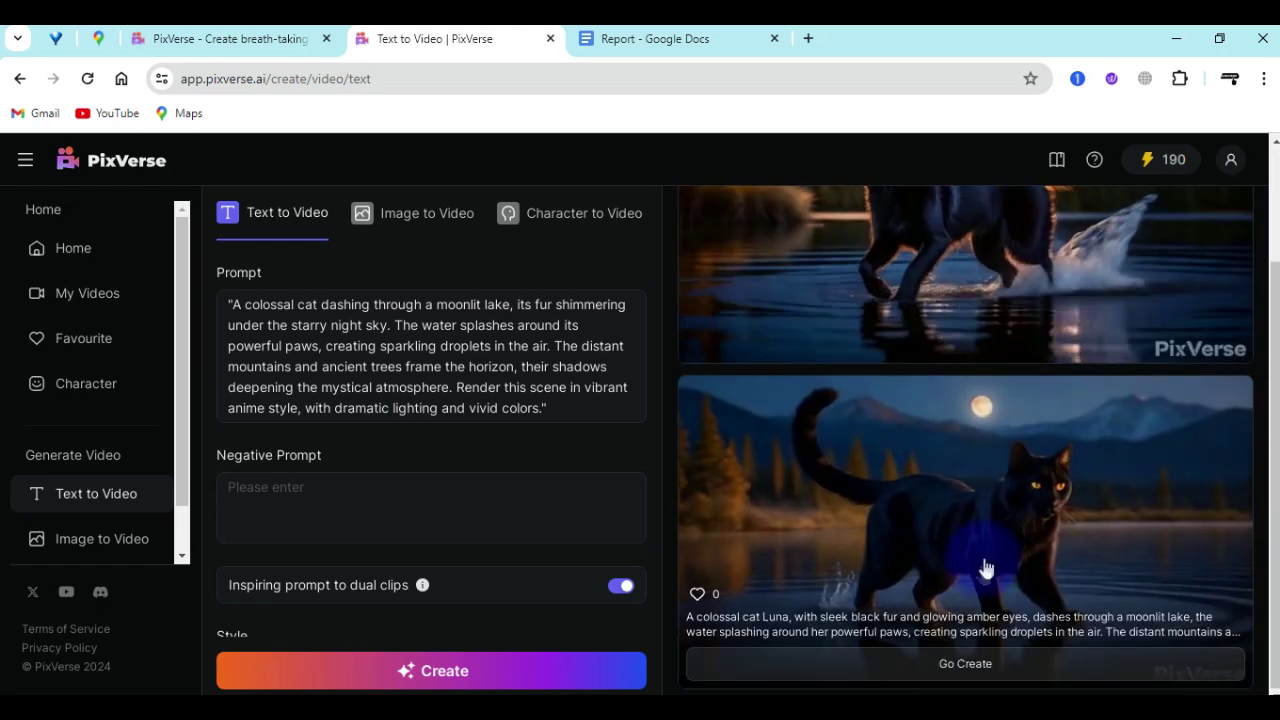
{"action": "scroll", "coordinate": [965, 540], "scroll_direction": "up", "scroll_amount": 1}
{"action": "left_click", "coordinate": [886, 431]}
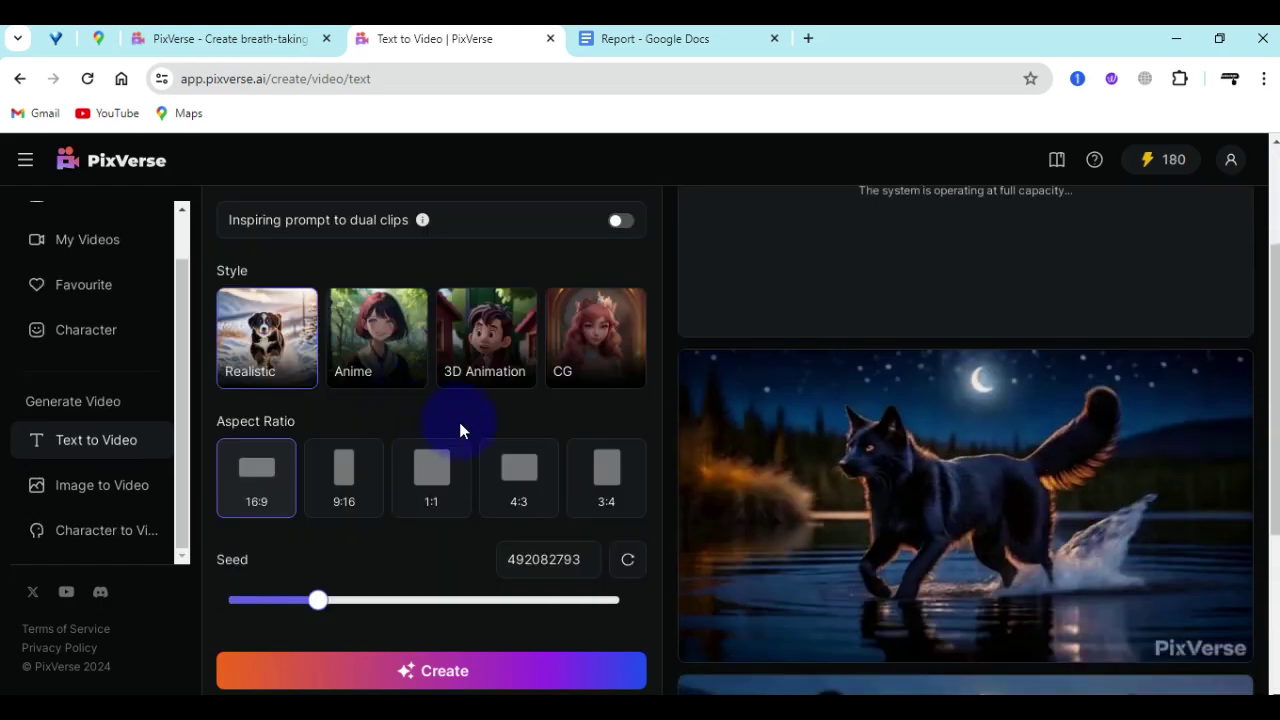
Open the colossal cat Luna clip from My Videos to watch it and check its details.
{"action": "left_click", "coordinate": [76, 247]}
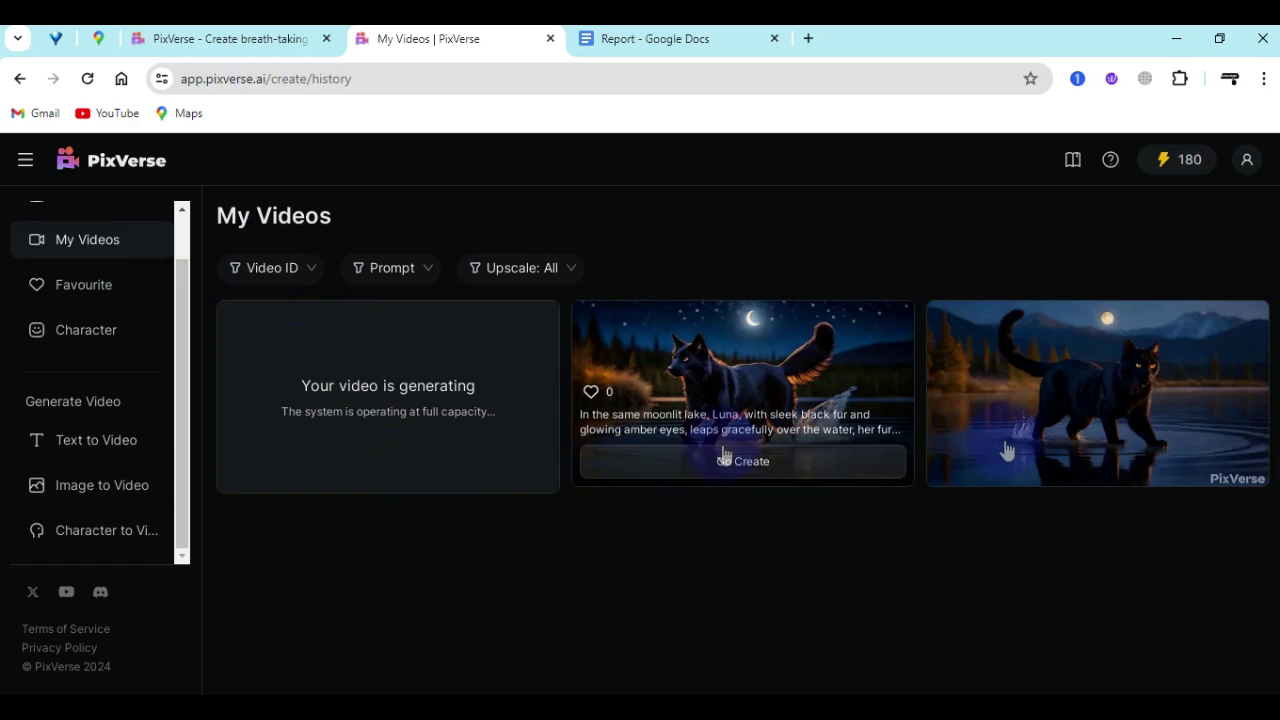
{"action": "mouse_move", "coordinate": [937, 425]}
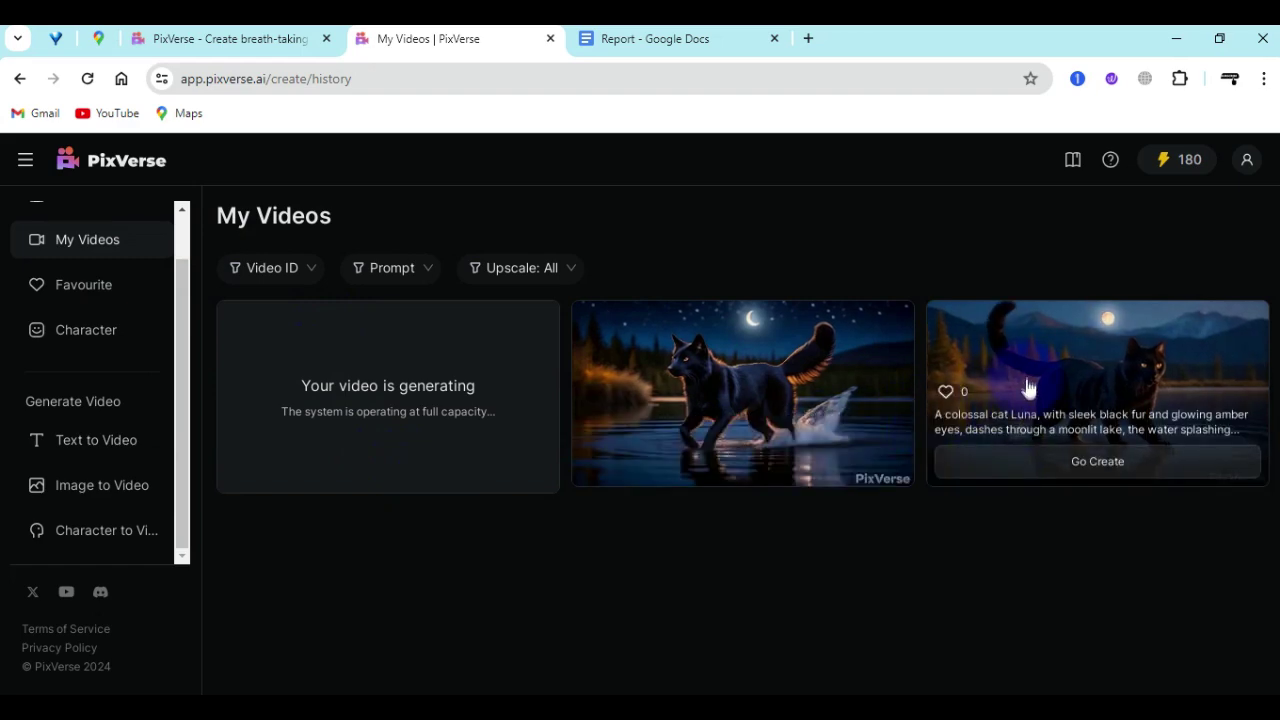
{"action": "left_click", "coordinate": [945, 382]}
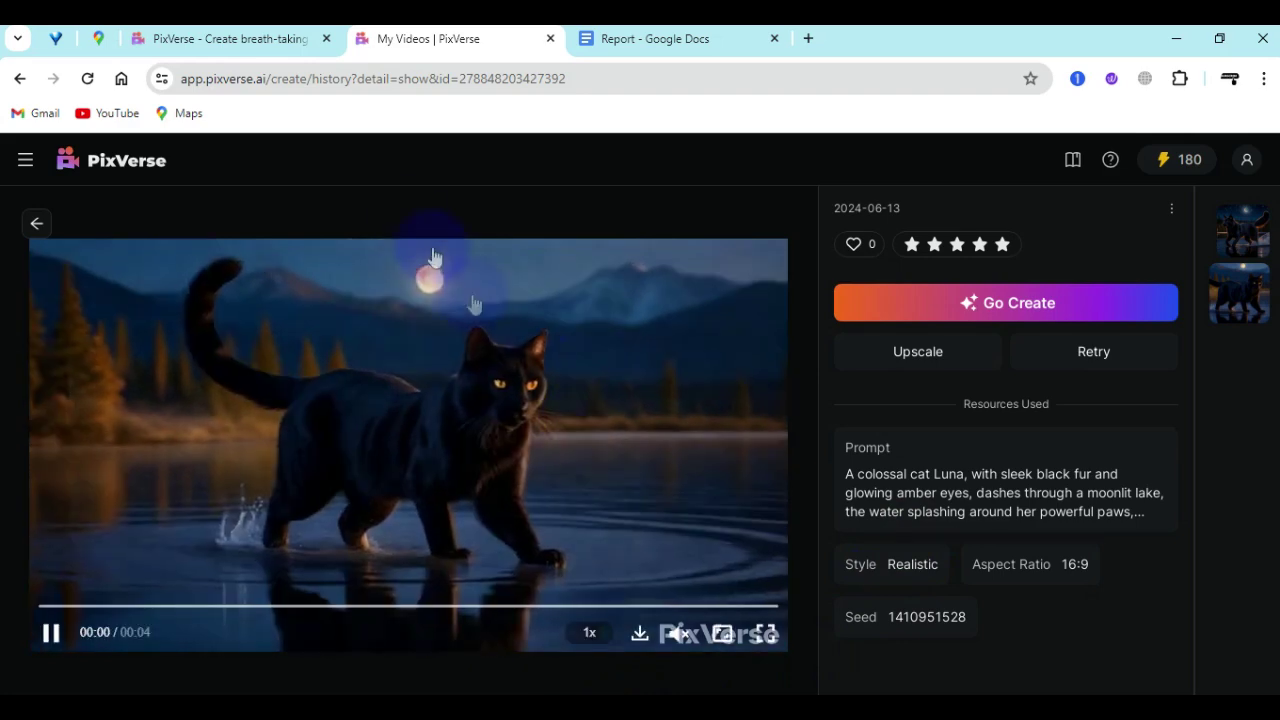
Replace the Text to Video prompt with the copied "Imagine a gigantic cat sprinting across an expansive body of water at night" text and generate the video.
{"action": "left_click", "coordinate": [224, 41]}
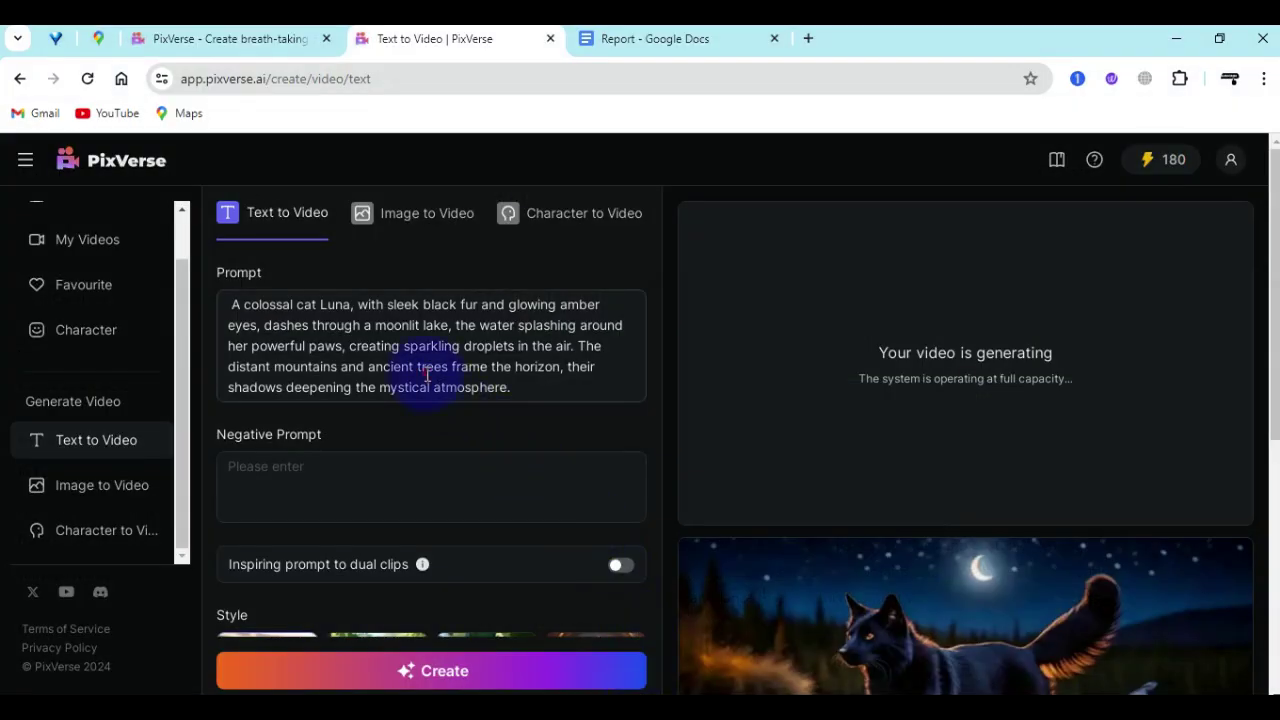
{"action": "left_click", "coordinate": [427, 372]}
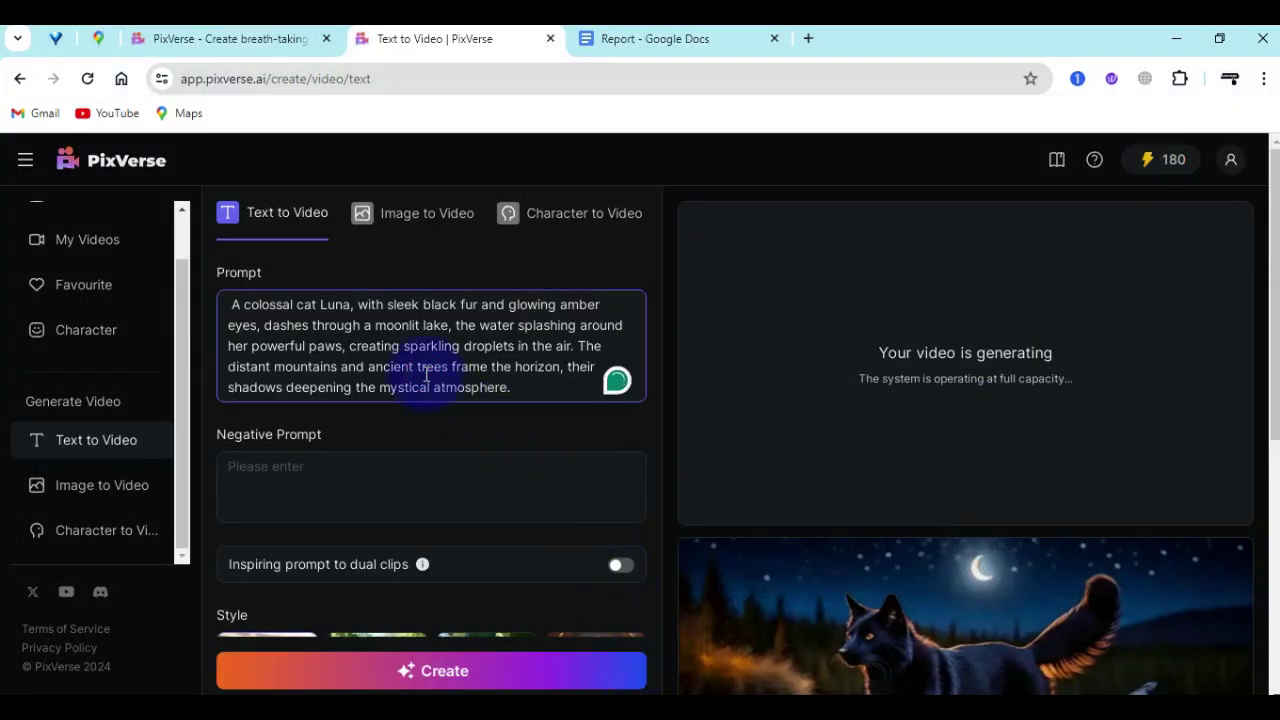
{"action": "key", "text": "ctrl+a"}
{"action": "right_click", "coordinate": [428, 374]}
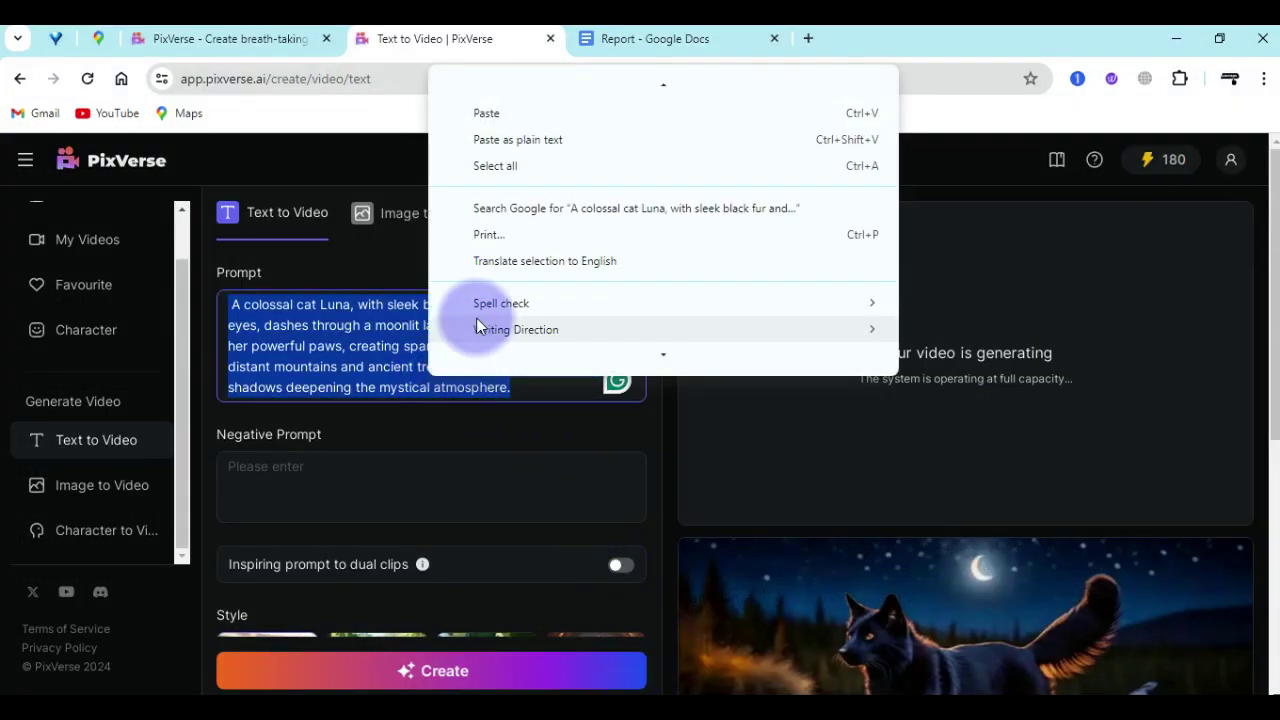
{"action": "left_click", "coordinate": [520, 139]}
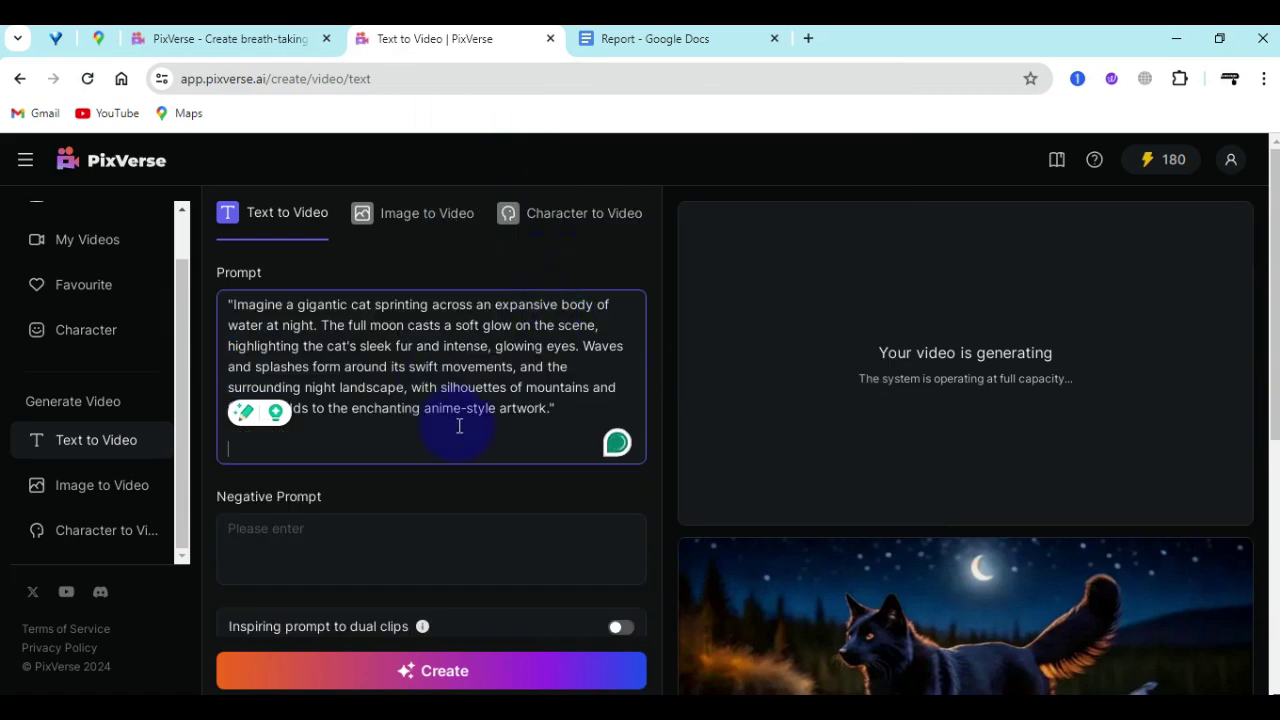
{"action": "scroll", "coordinate": [464, 432], "scroll_direction": "down", "scroll_amount": 2}
{"action": "scroll", "coordinate": [469, 451], "scroll_direction": "down", "scroll_amount": 2}
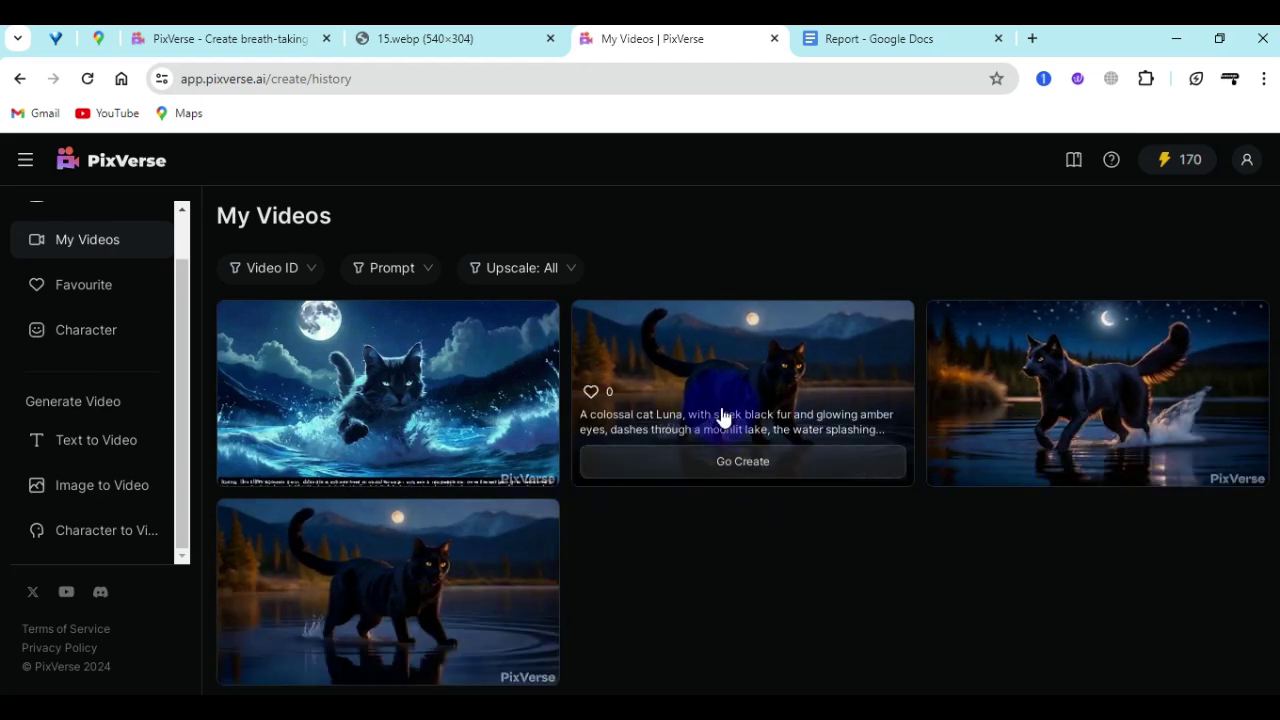
Watch the newly generated gigantic cat video and compare it with the earlier colossal cat clips.
{"action": "left_click", "coordinate": [391, 380]}
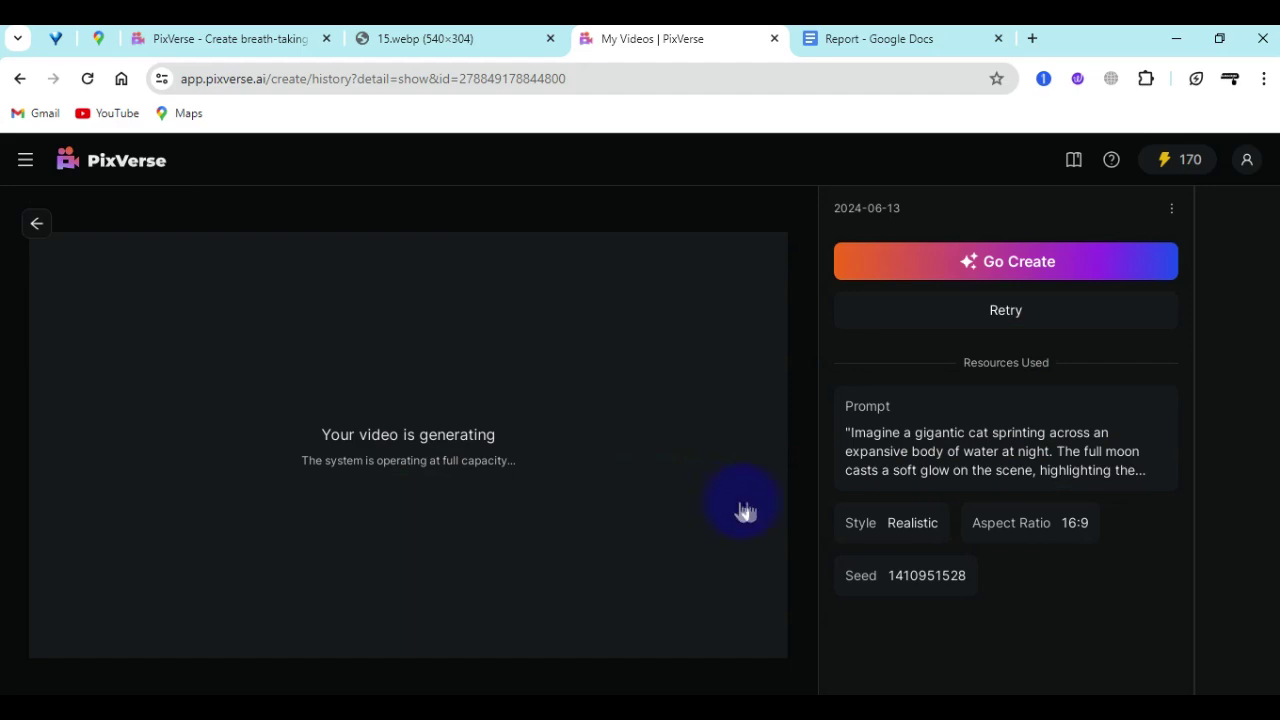
{"action": "left_click", "coordinate": [570, 508]}
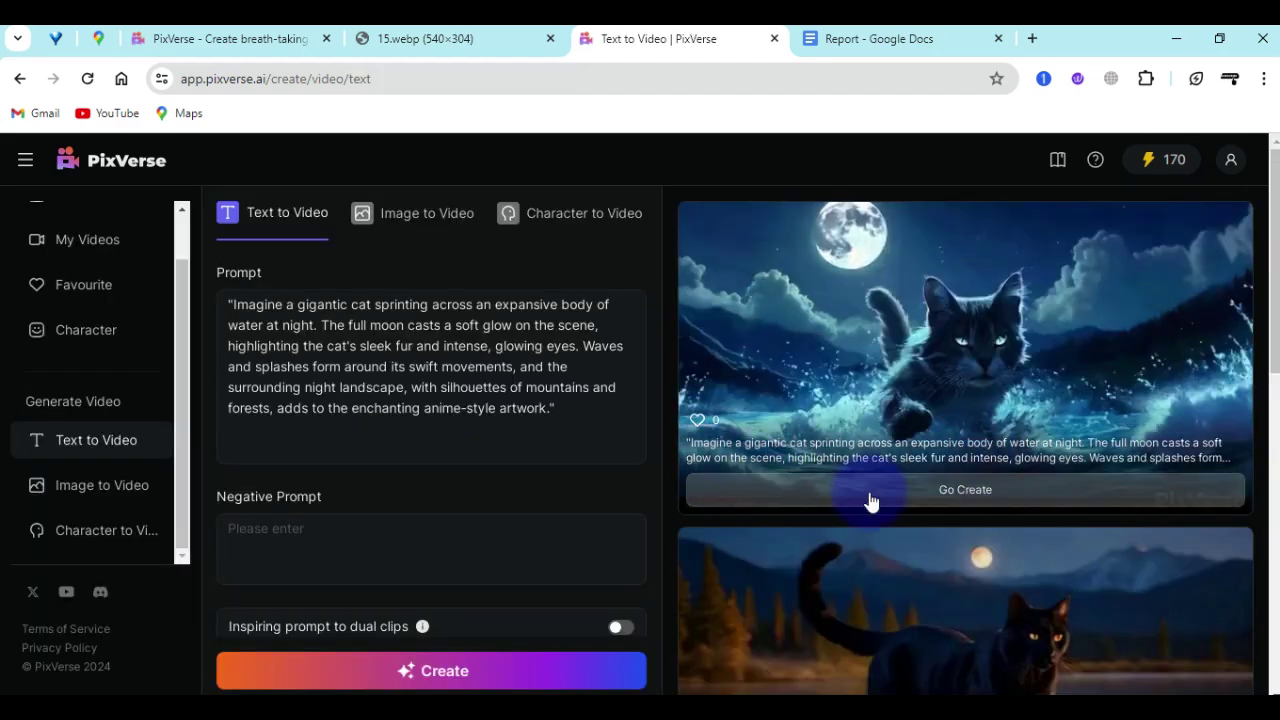
{"action": "left_click", "coordinate": [908, 492]}
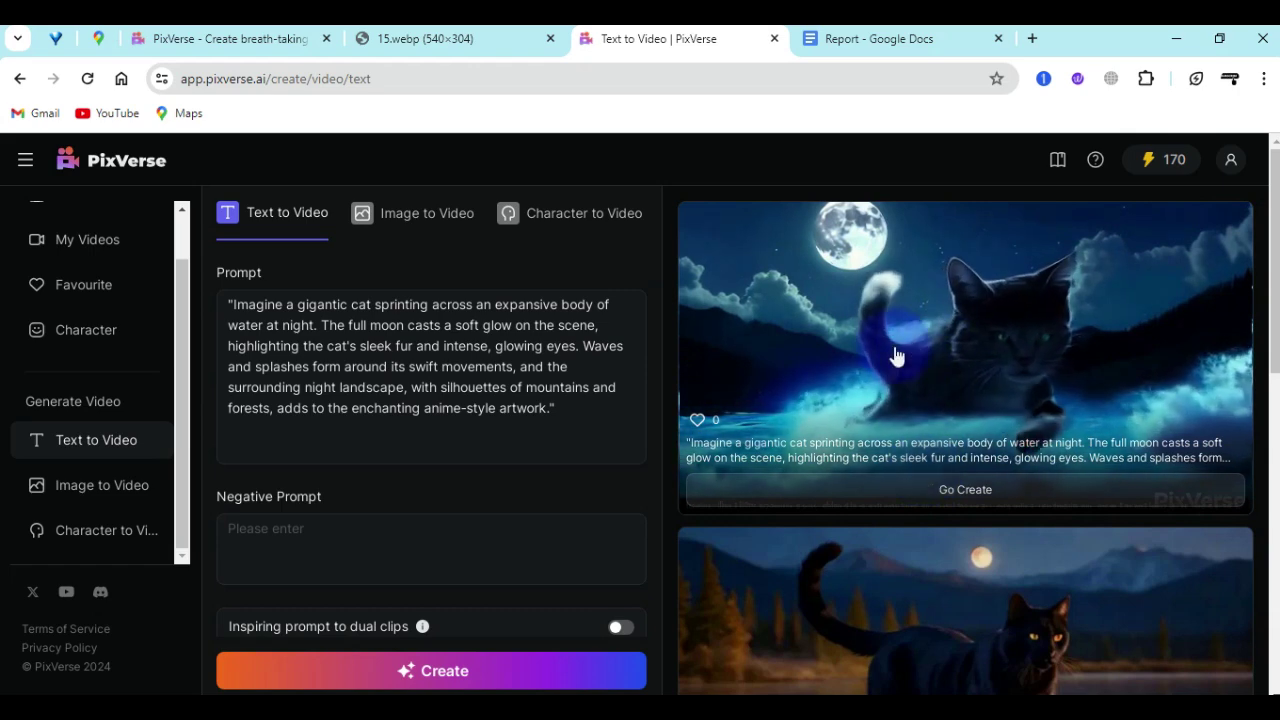
{"action": "scroll", "coordinate": [943, 385], "scroll_direction": "down", "scroll_amount": 3}
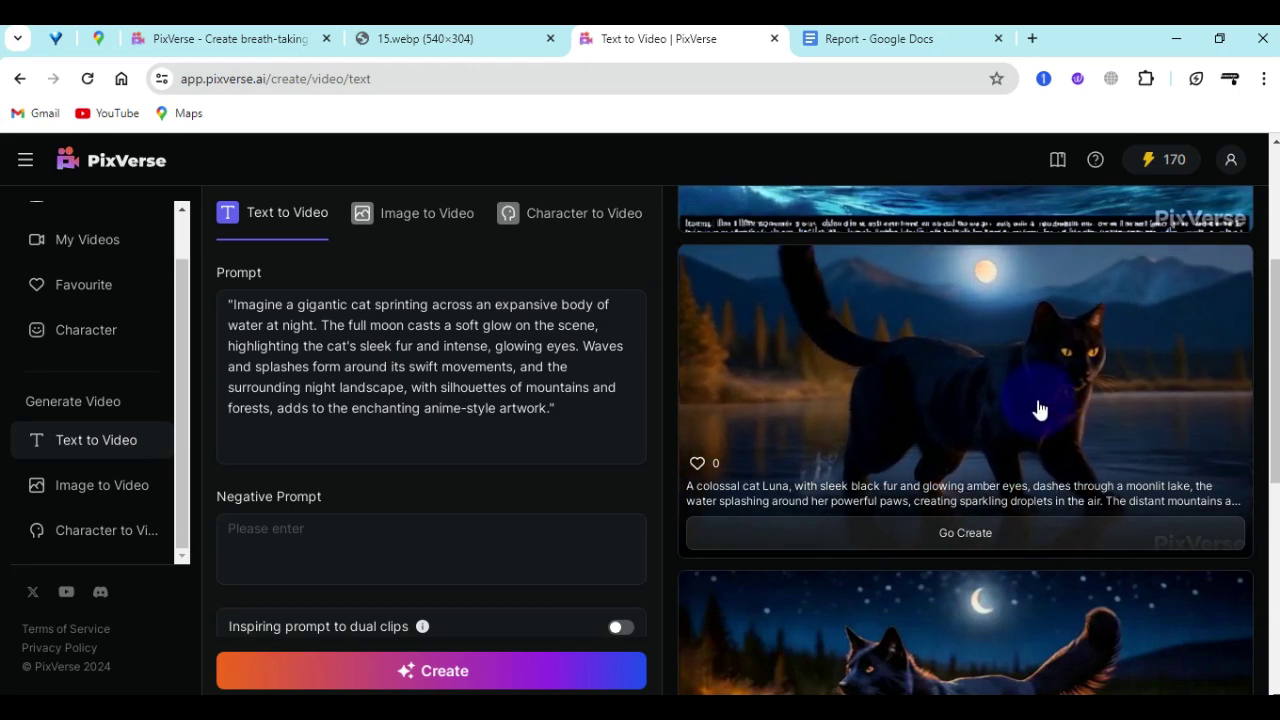
{"action": "scroll", "coordinate": [960, 460], "scroll_direction": "down", "scroll_amount": 2}
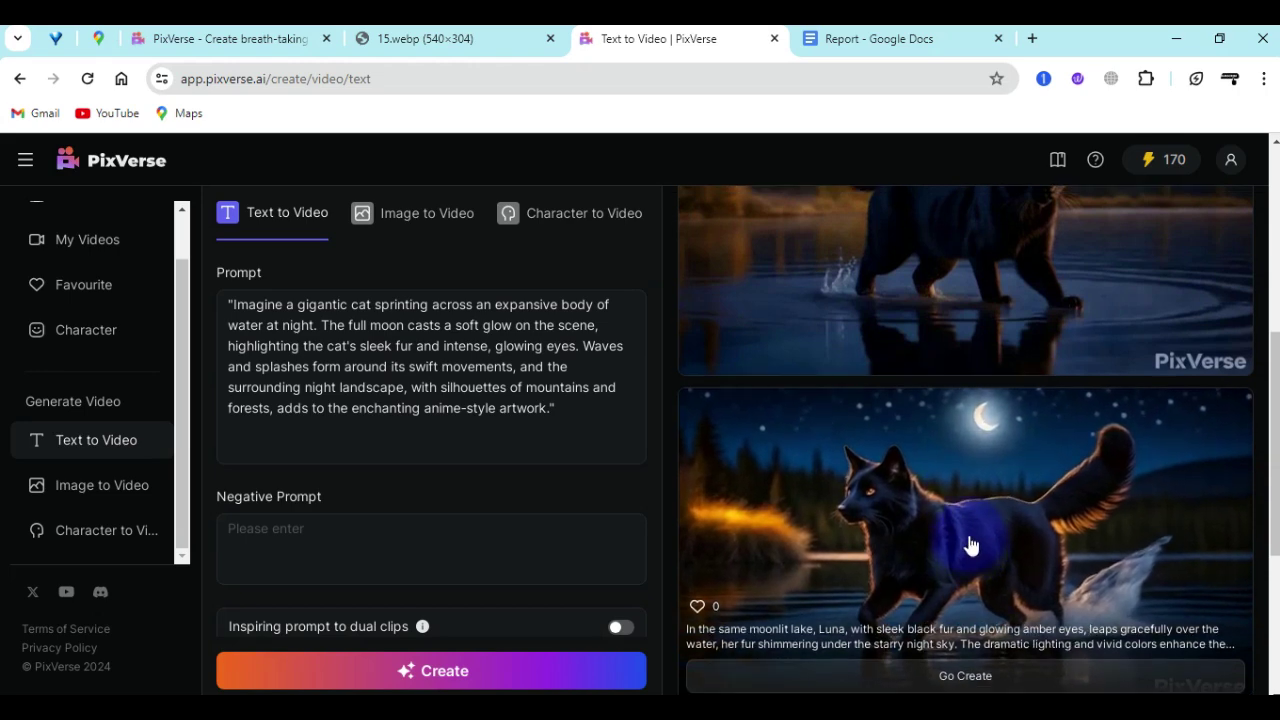
{"action": "scroll", "coordinate": [960, 538], "scroll_direction": "up", "scroll_amount": 3}
{"action": "scroll", "coordinate": [966, 540], "scroll_direction": "up", "scroll_amount": 2}
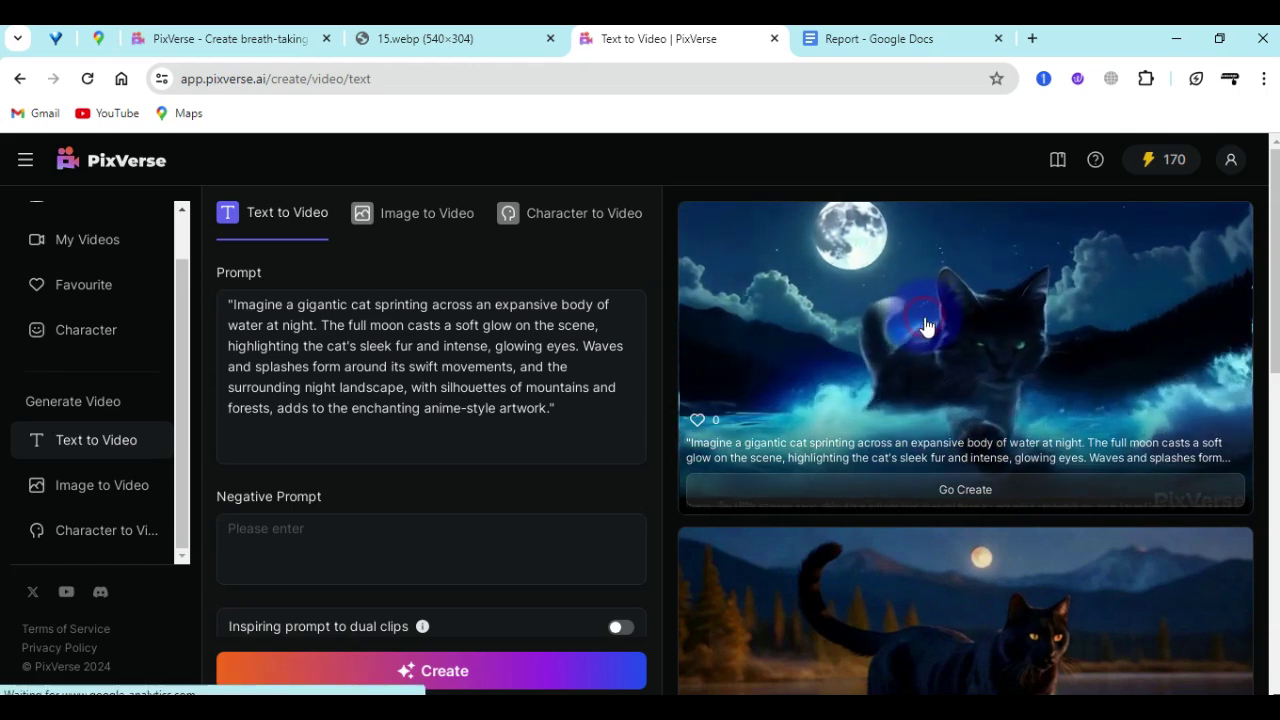
{"action": "left_click", "coordinate": [737, 347]}
Switch to ChatGPT and highlight the texts of Prompt 3 and Prompt 4 to read them.
{"action": "left_click", "coordinate": [698, 447]}
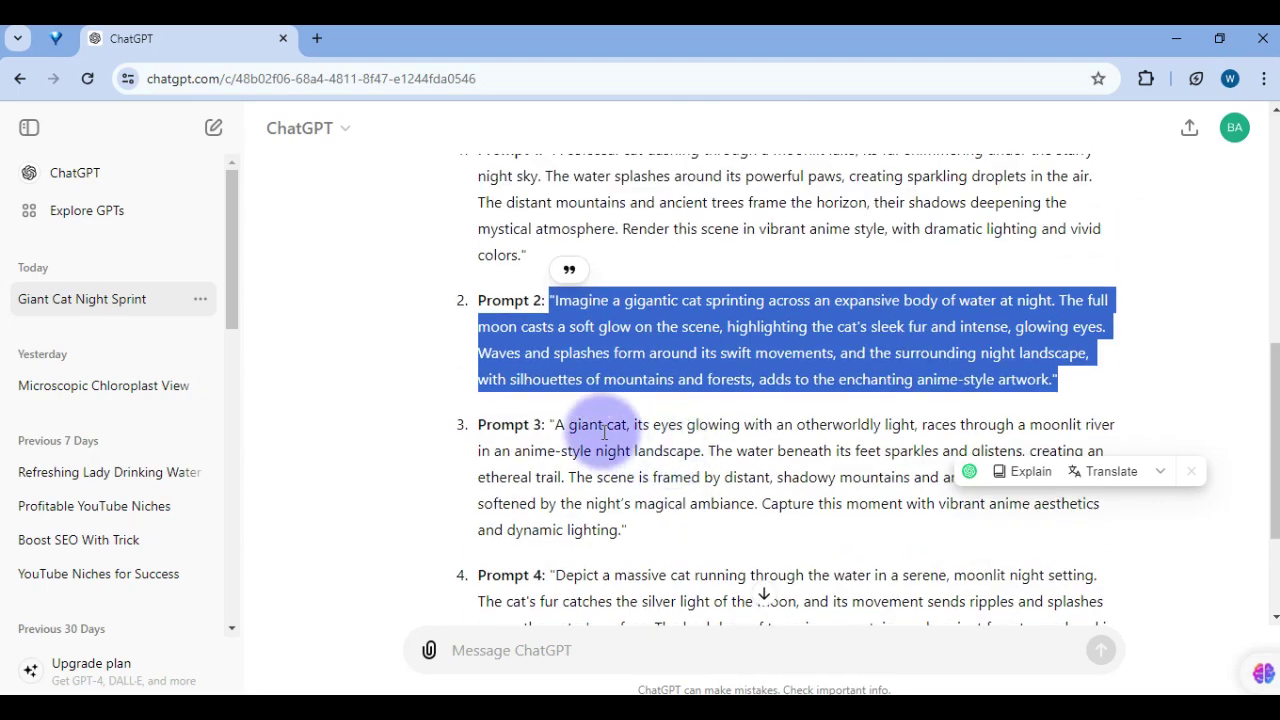
{"action": "scroll", "coordinate": [605, 423], "scroll_direction": "down", "scroll_amount": 1}
{"action": "left_click_drag", "start_coordinate": [557, 330], "coordinate": [641, 438]}
{"action": "scroll", "coordinate": [641, 438], "scroll_direction": "down", "scroll_amount": 1}
{"action": "left_click_drag", "start_coordinate": [556, 387], "coordinate": [603, 490]}
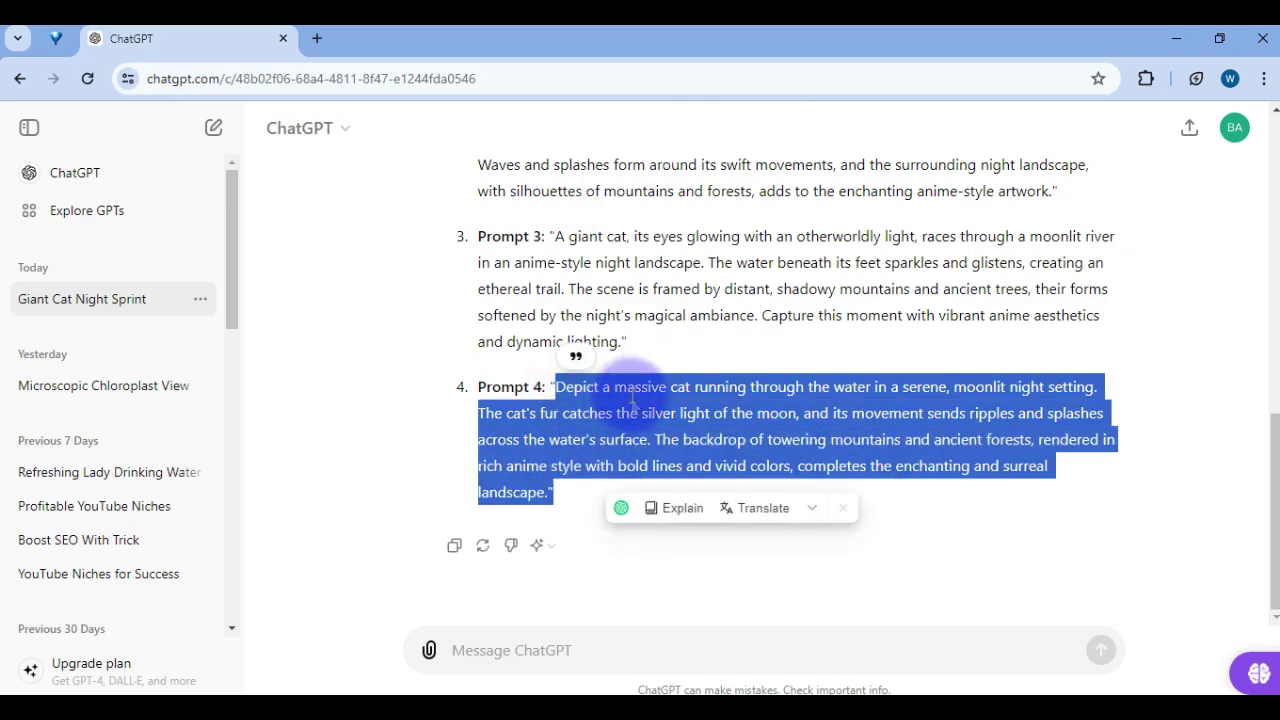
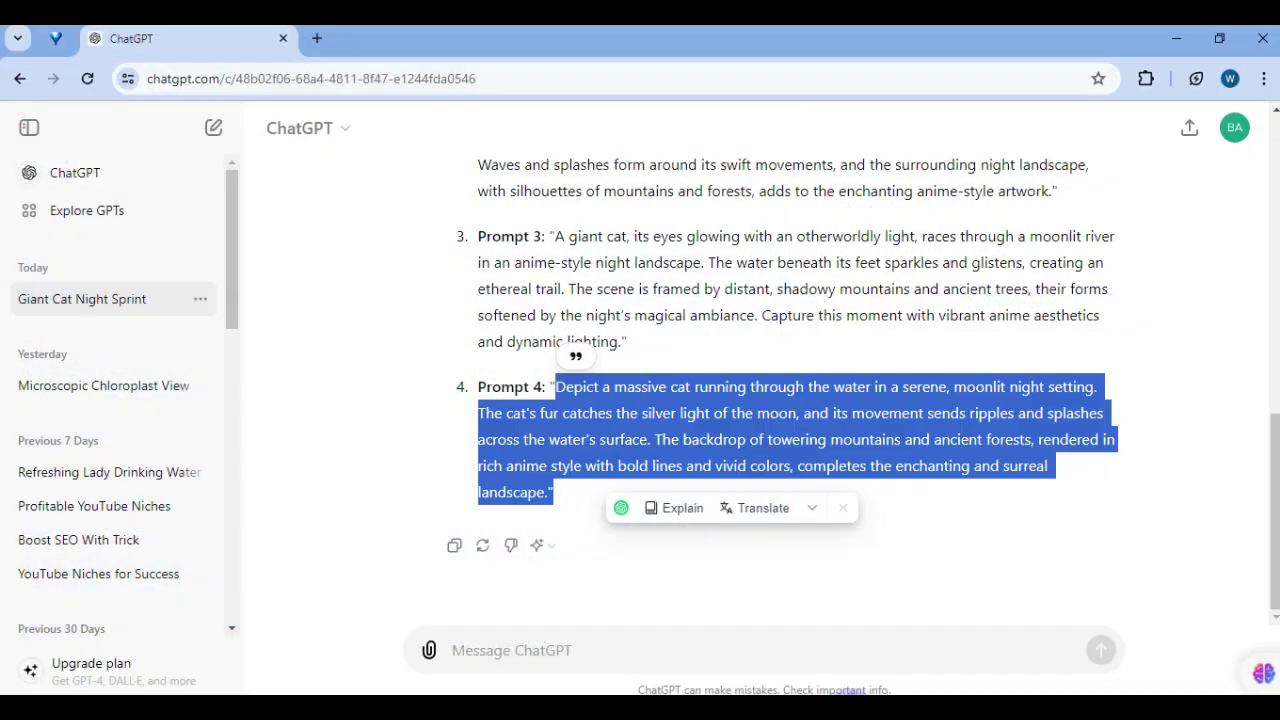
Review the ChatGPT request for four different AI prompts about a giant cat running through water.
{"action": "scroll", "coordinate": [650, 373], "scroll_direction": "up", "scroll_amount": 4}
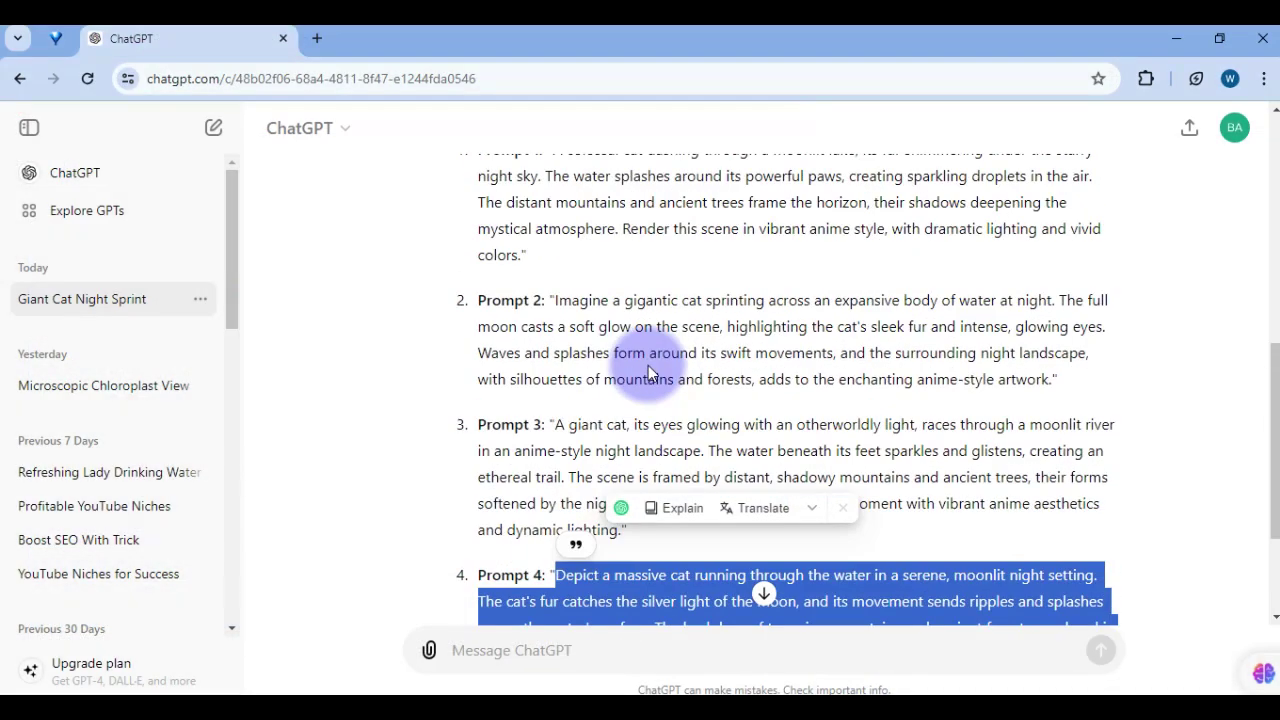
{"action": "scroll", "coordinate": [671, 375], "scroll_direction": "up", "scroll_amount": 1}
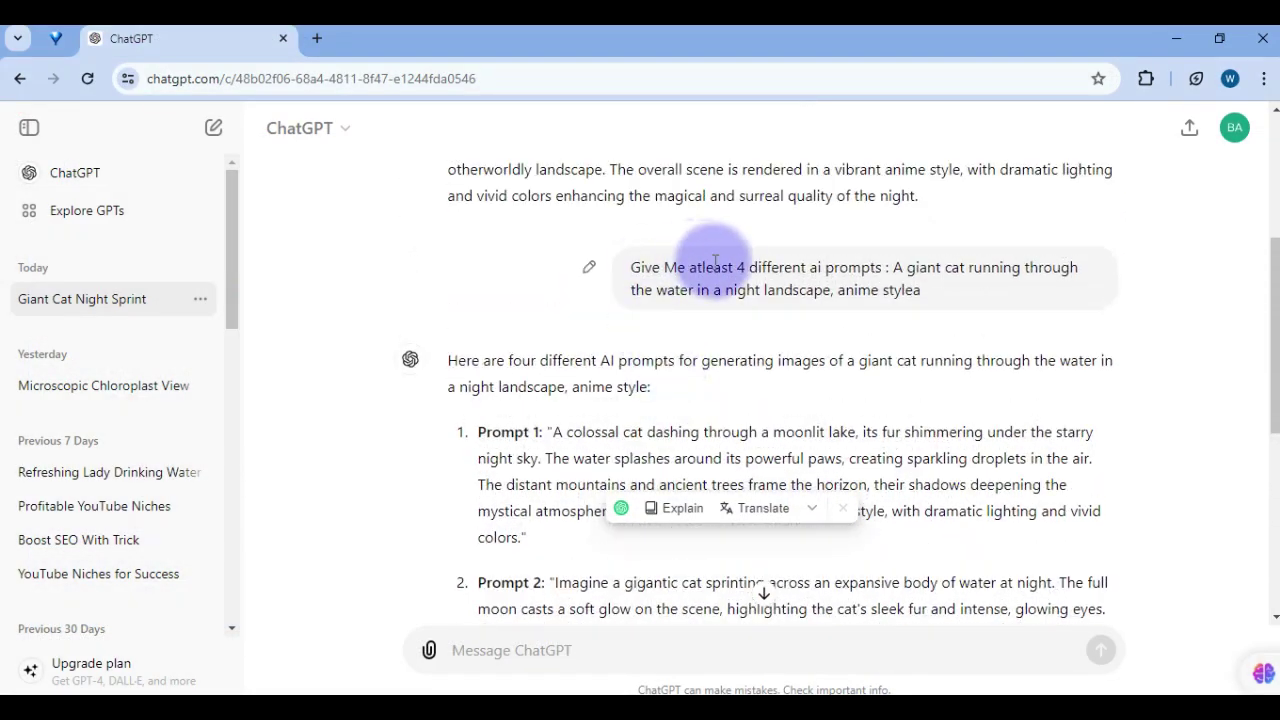
{"action": "left_click_drag", "start_coordinate": [735, 264], "coordinate": [787, 289]}
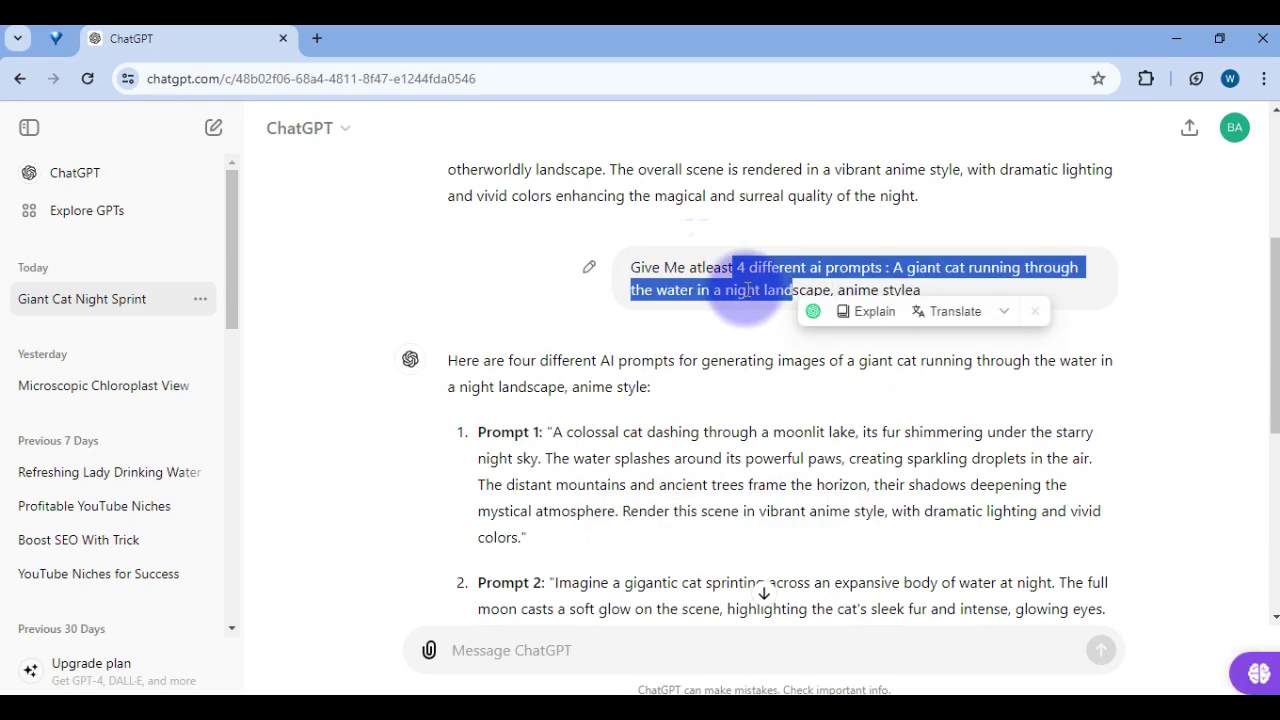
{"action": "scroll", "coordinate": [697, 399], "scroll_direction": "down", "scroll_amount": 1}
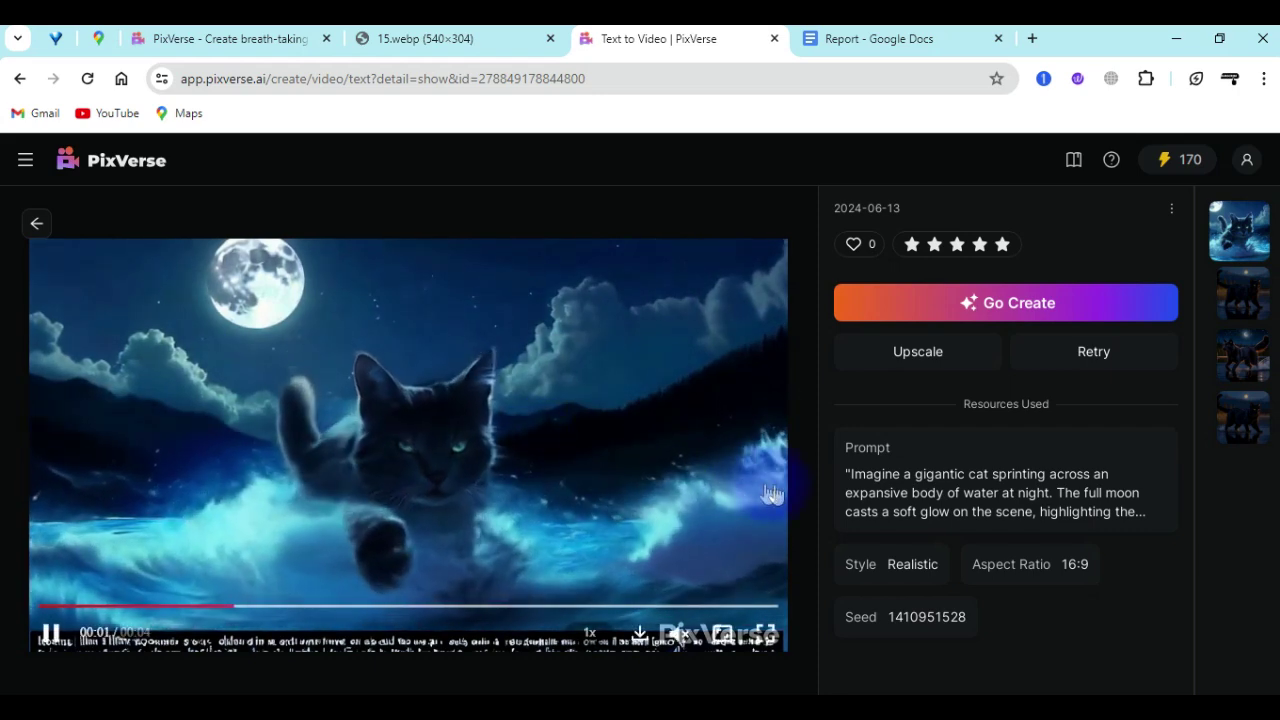
Switch back to PixVerse and look over the generated cat clips and the Text to Video style and aspect ratio settings.
{"action": "scroll", "coordinate": [689, 577], "scroll_direction": "down", "scroll_amount": 1}
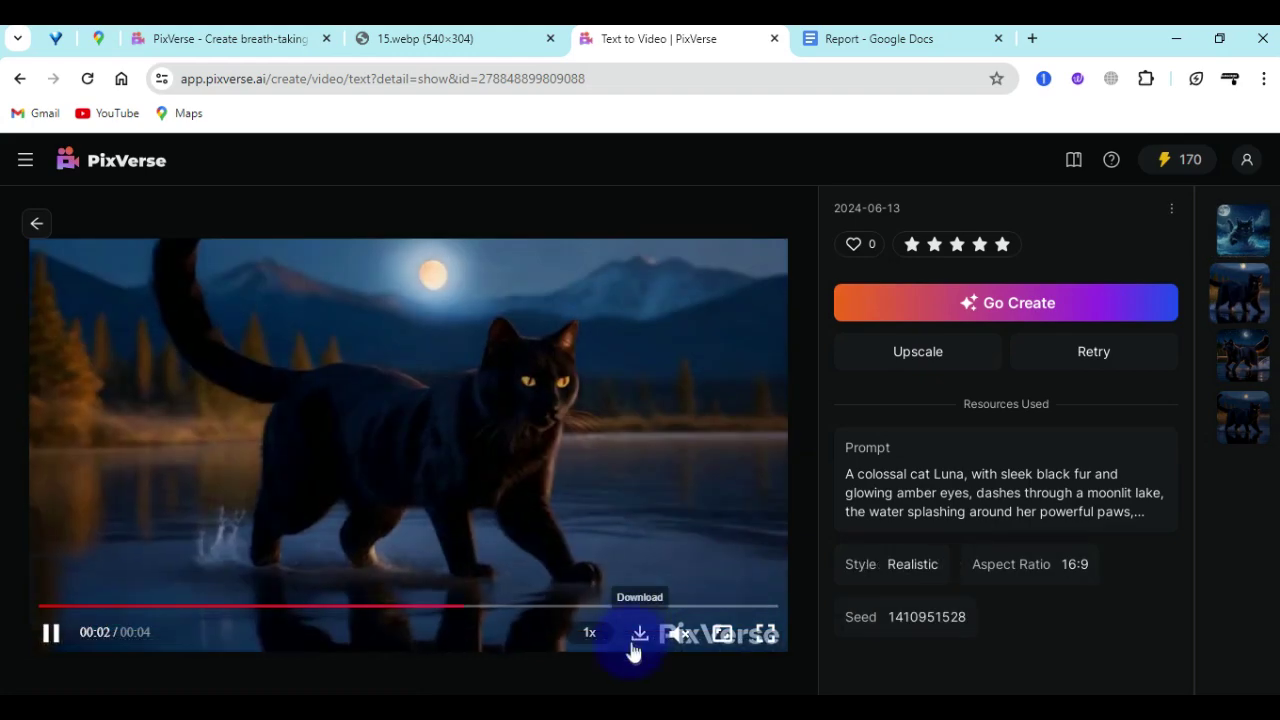
{"action": "left_click", "coordinate": [634, 648]}
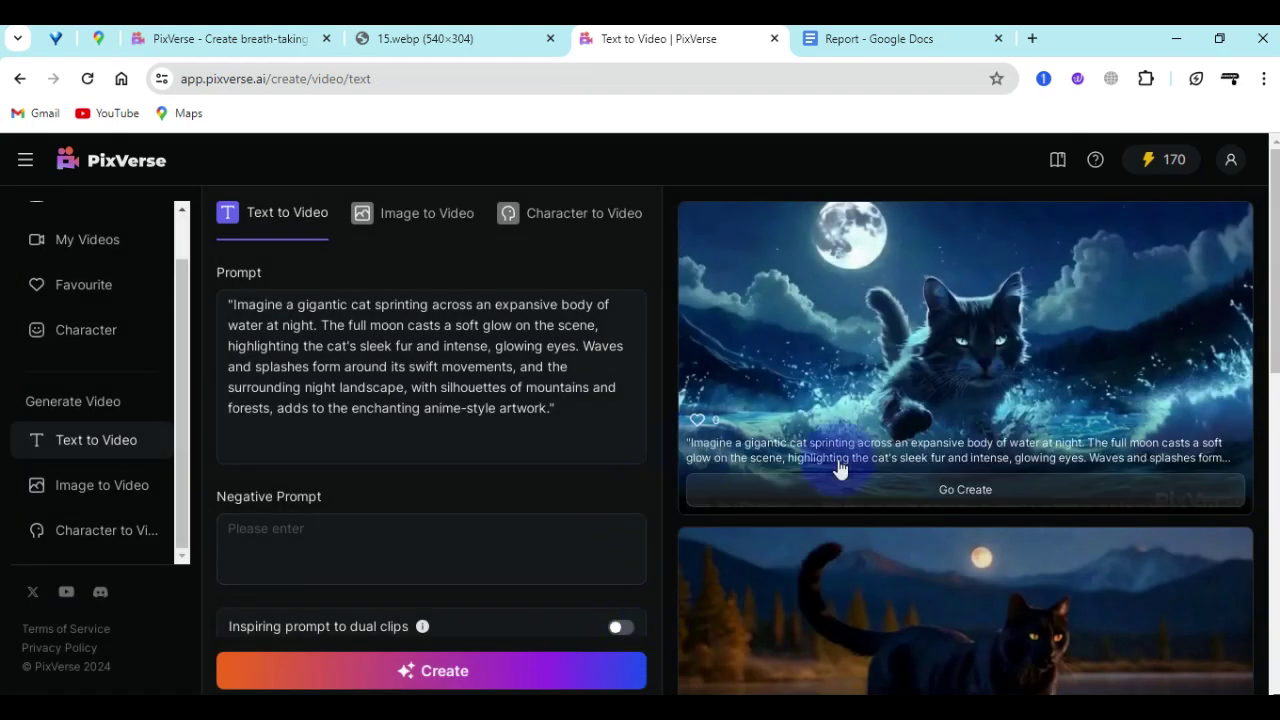
{"action": "scroll", "coordinate": [706, 441], "scroll_direction": "down", "scroll_amount": 2}
{"action": "scroll", "coordinate": [606, 477], "scroll_direction": "down", "scroll_amount": 4}
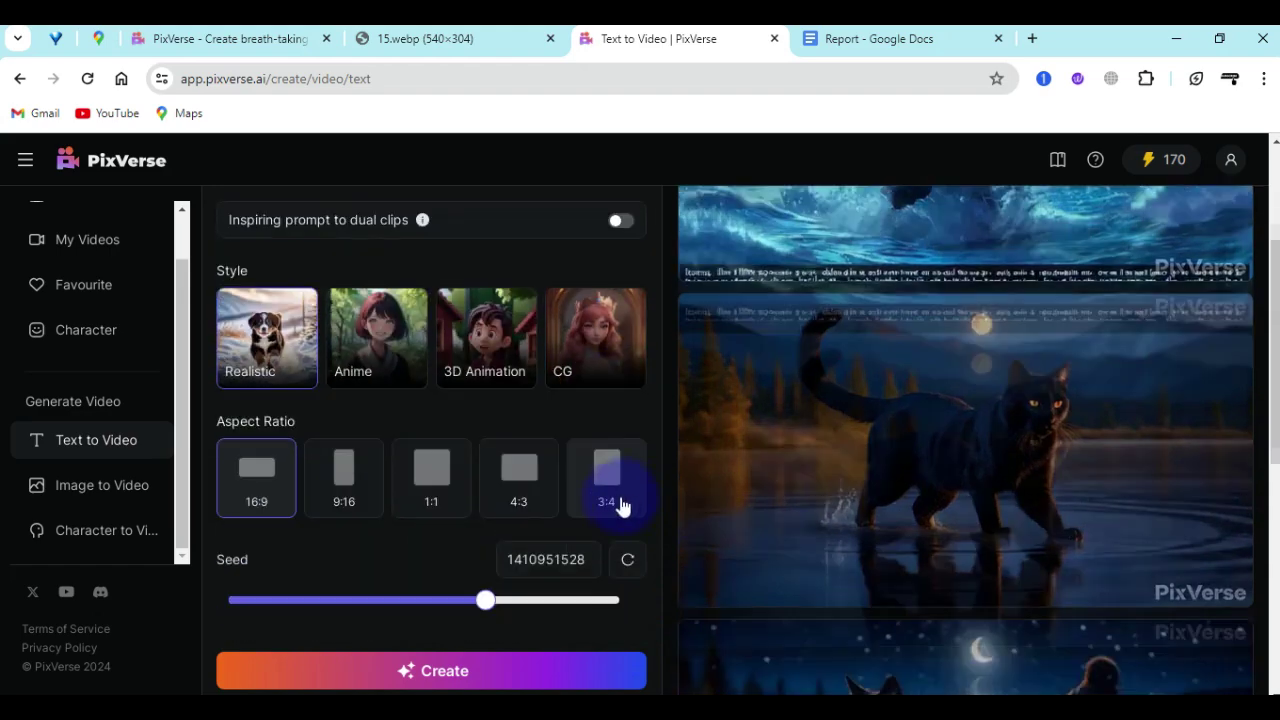
Download the gigantic cat video from My Videos and play the saved MP4 file, minimizing the player when it ends.
{"action": "left_click", "coordinate": [86, 250]}
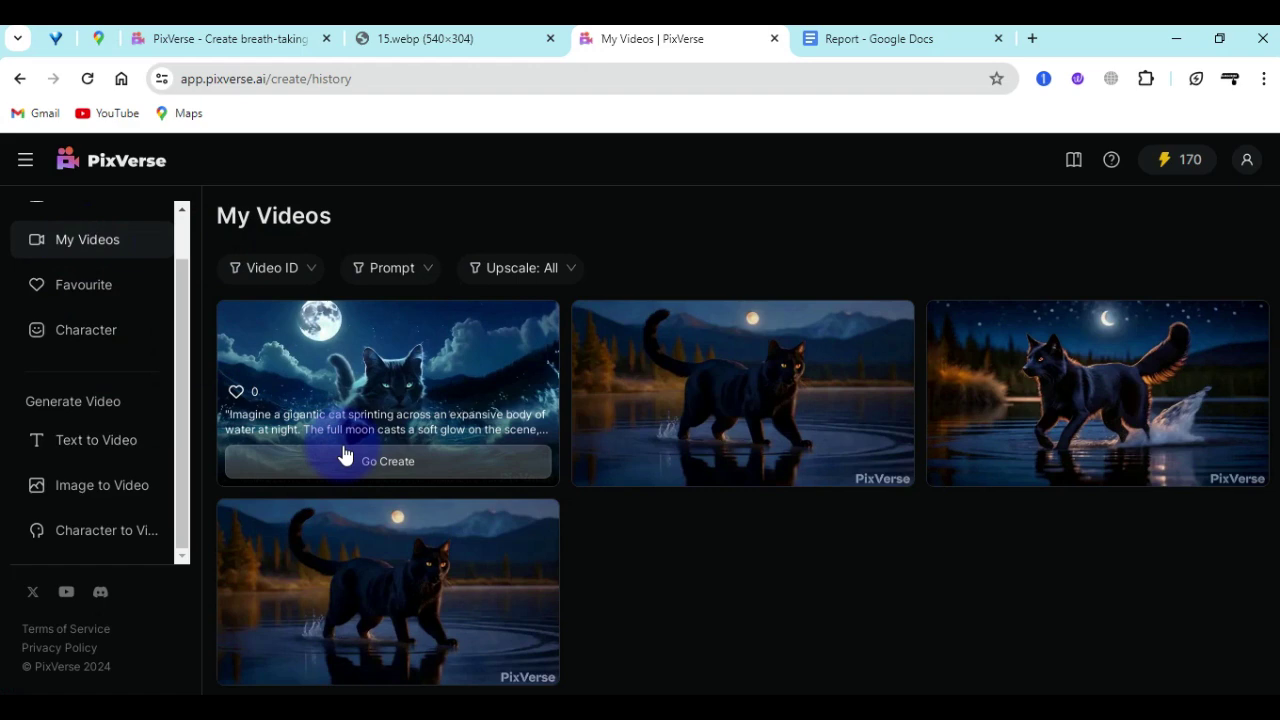
{"action": "left_click", "coordinate": [371, 372]}
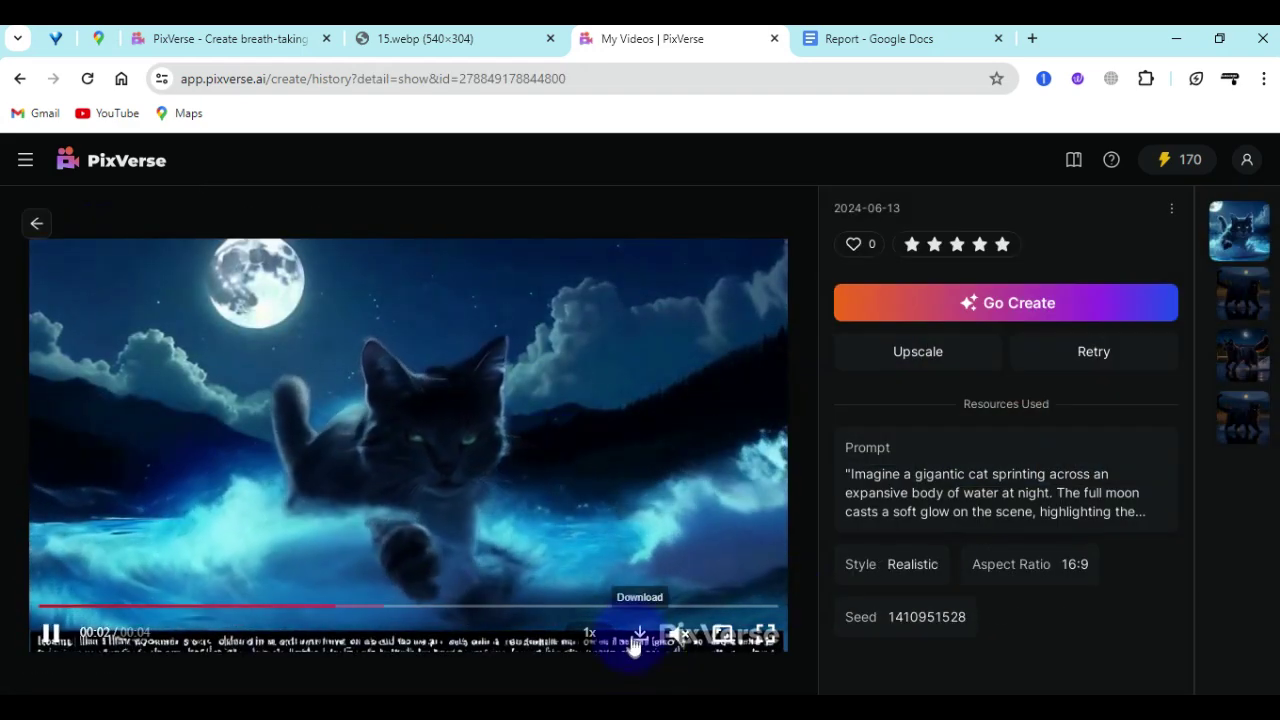
{"action": "left_click", "coordinate": [625, 640]}
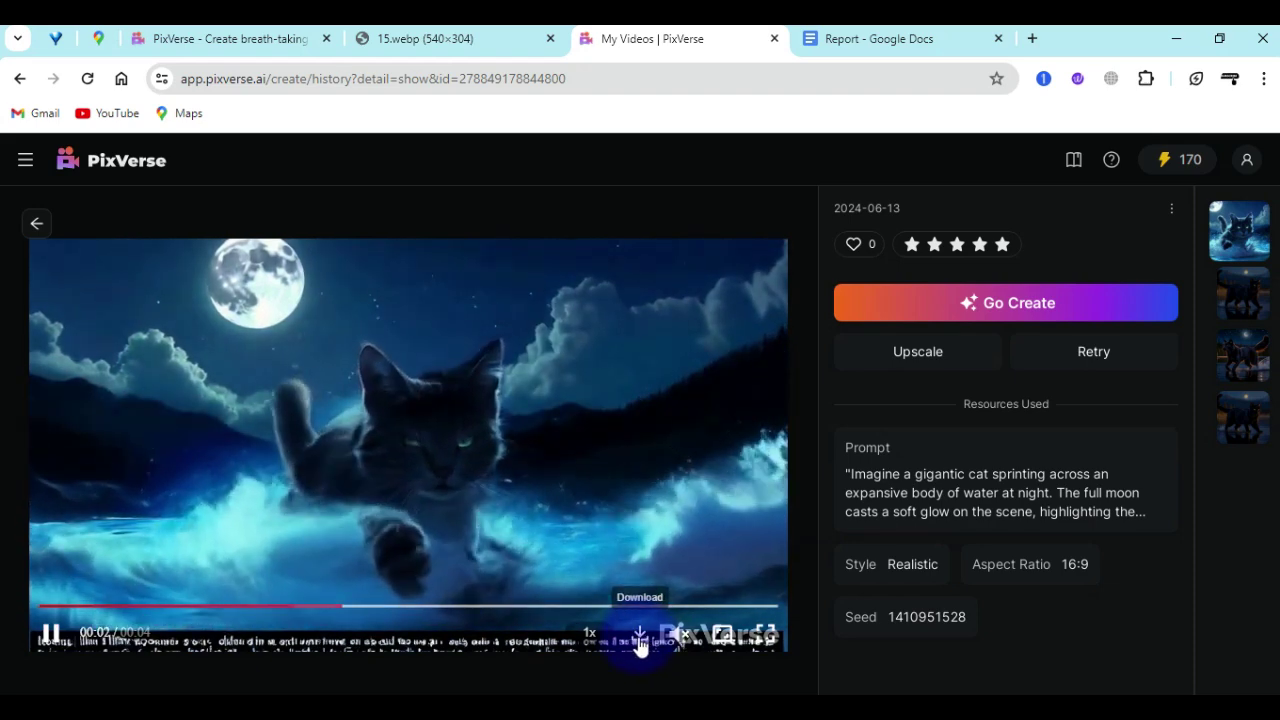
{"action": "left_click", "coordinate": [641, 645]}
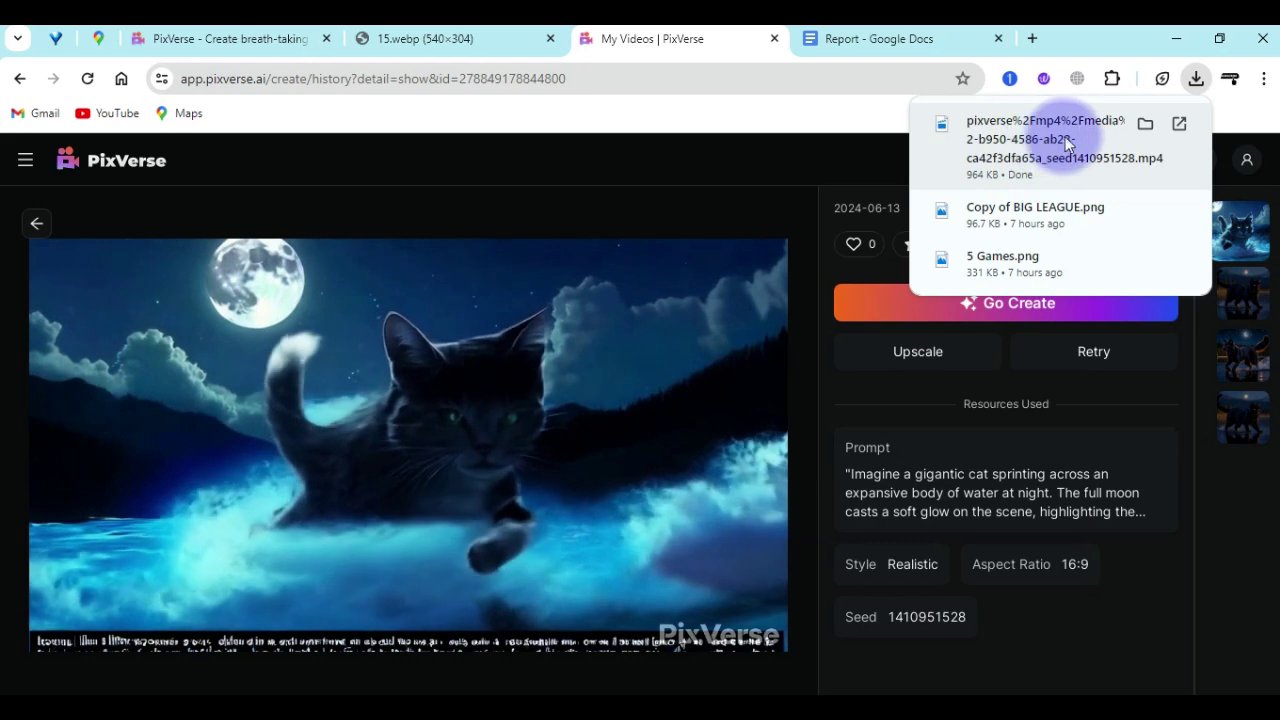
{"action": "left_click", "coordinate": [1033, 146]}
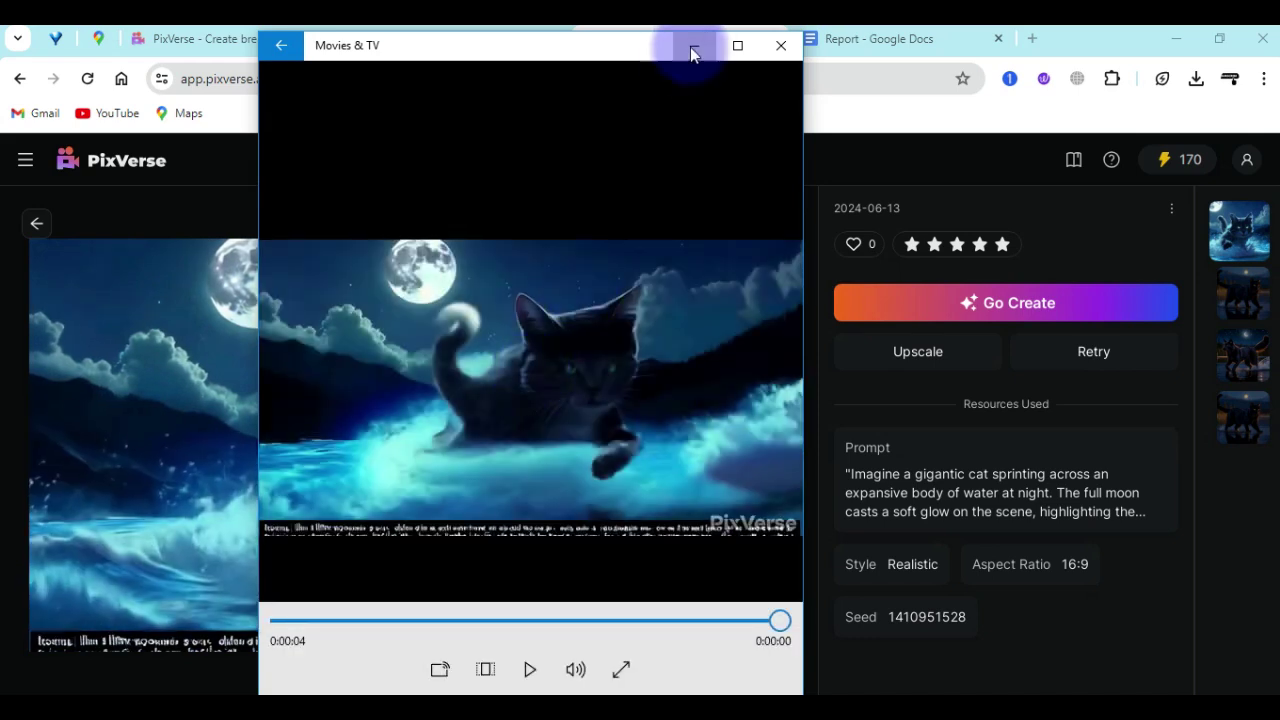
{"action": "left_click", "coordinate": [693, 46]}
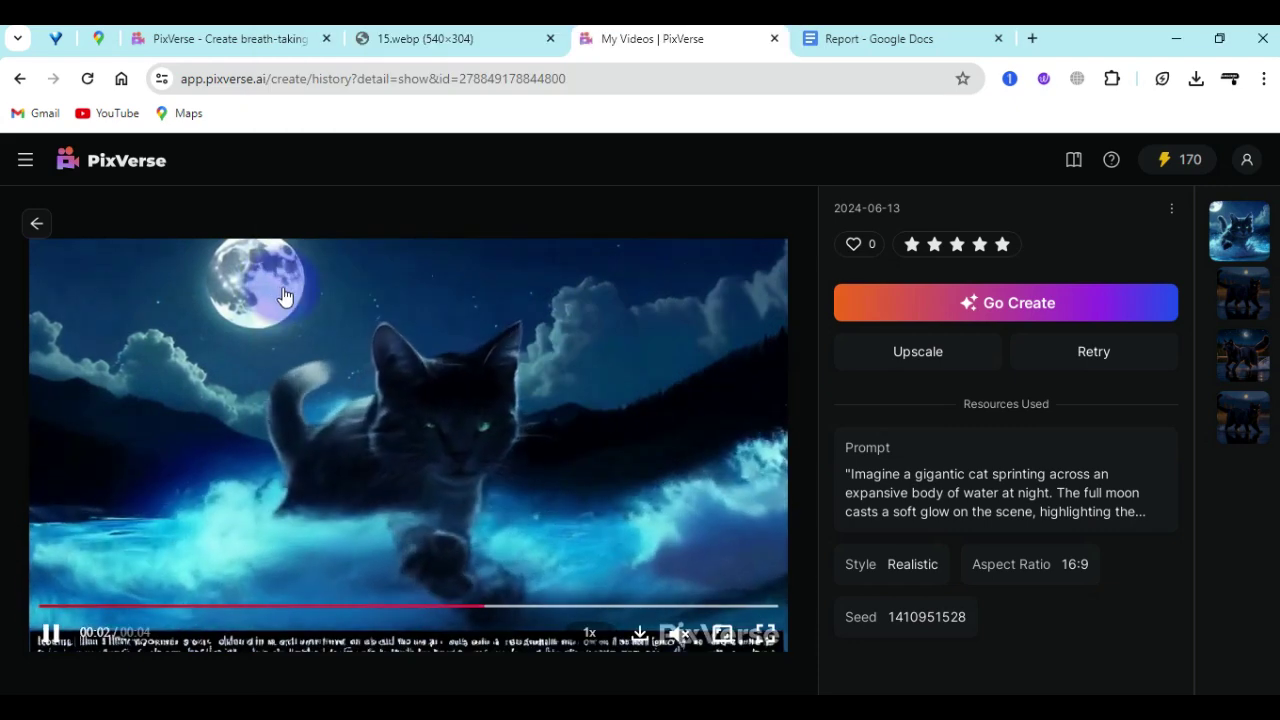